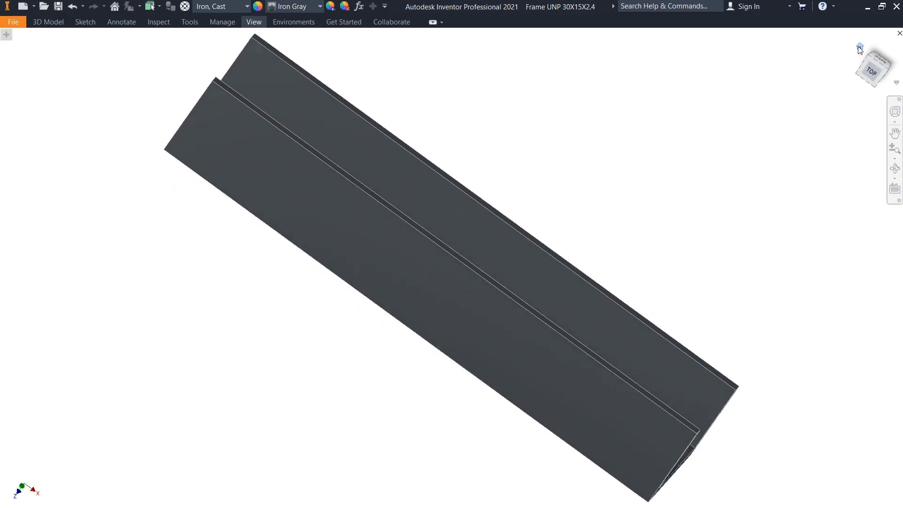
# - Turn off Clean Screen to restore the full interface and switch to the home page
pyautogui.click(254, 22)
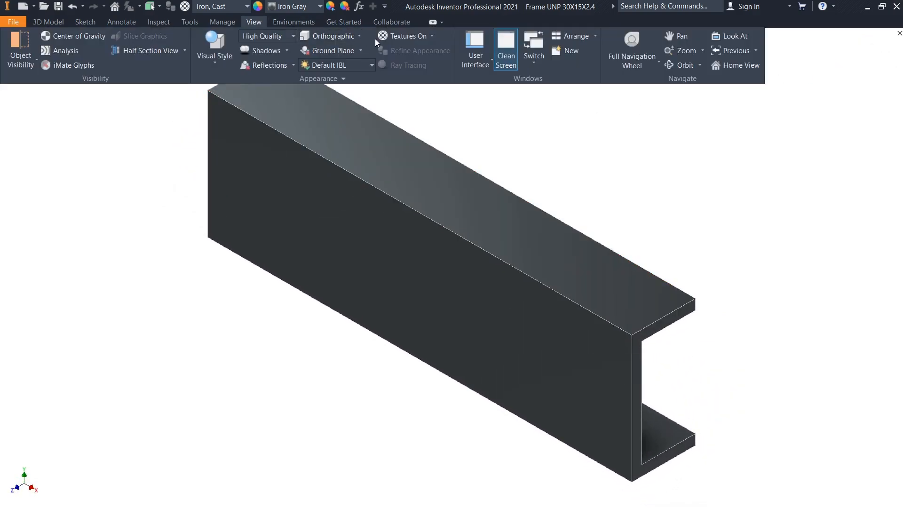
pyautogui.click(507, 51)
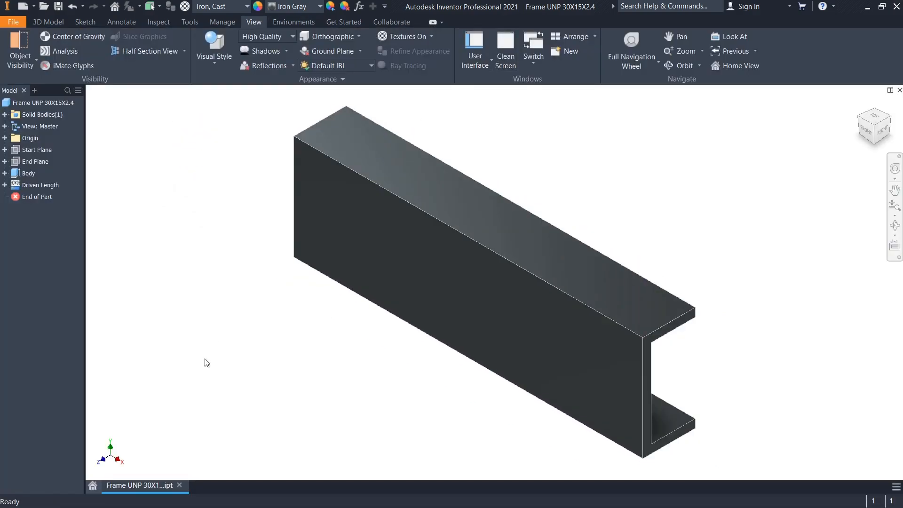
pyautogui.click(93, 484)
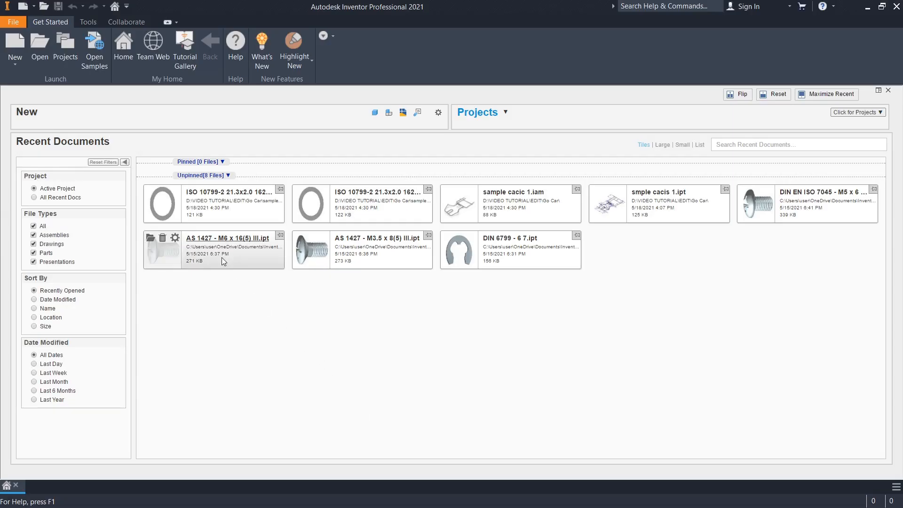
# - Open the Content Center library configuration for the Go Car project
pyautogui.click(67, 57)
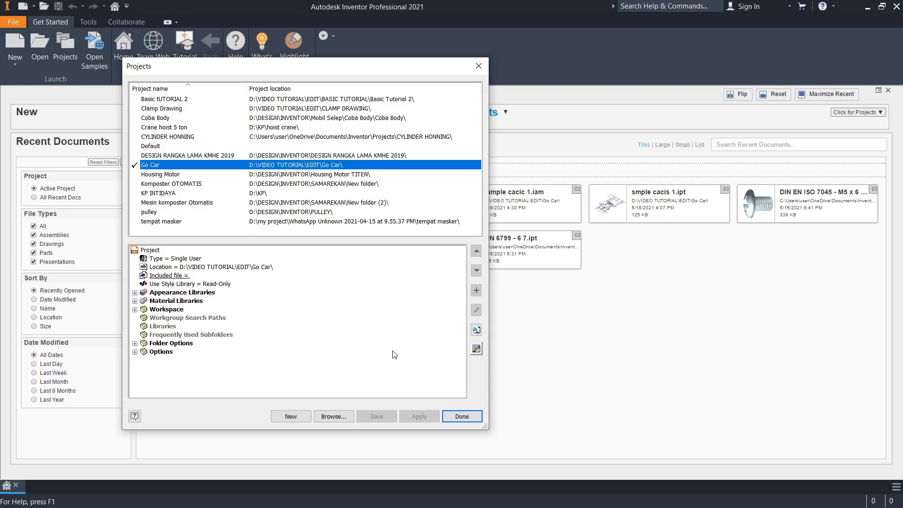
pyautogui.click(477, 352)
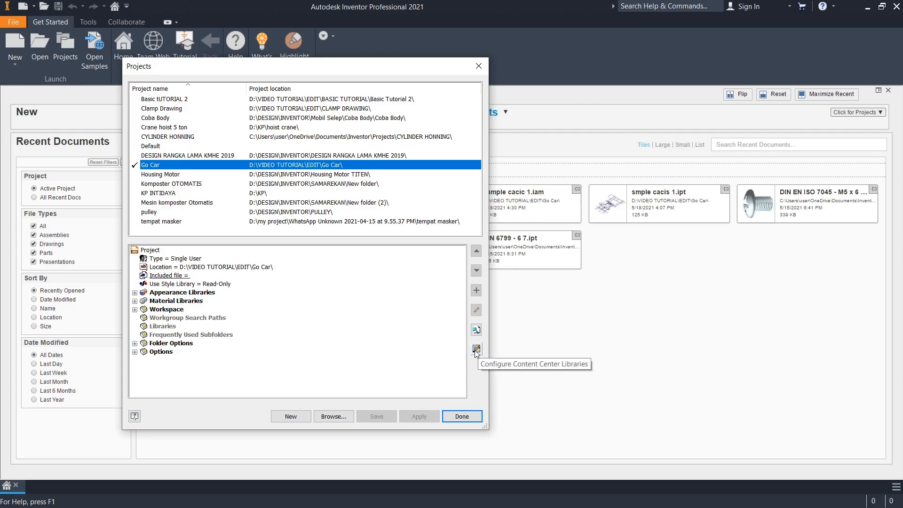
pyautogui.click(476, 349)
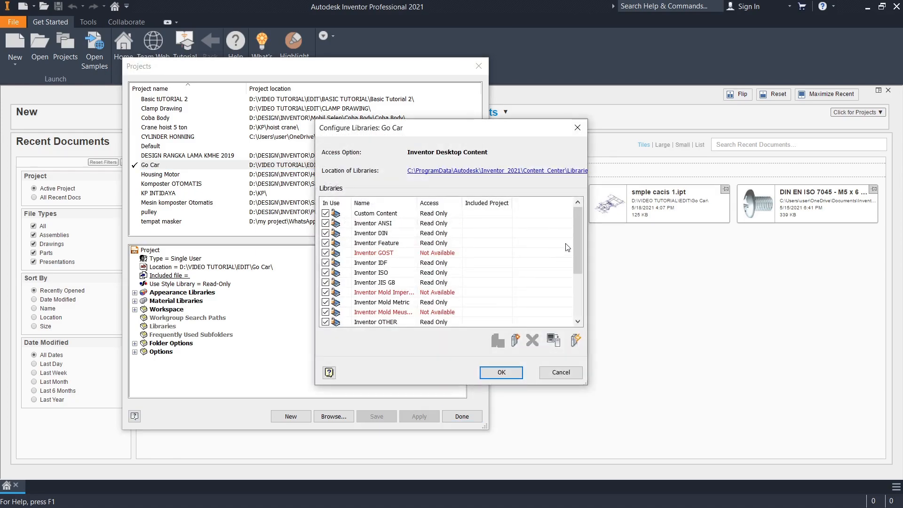
# - Create a new Content Center library with the display name and file name GuhardiDesign
pyautogui.click(514, 339)
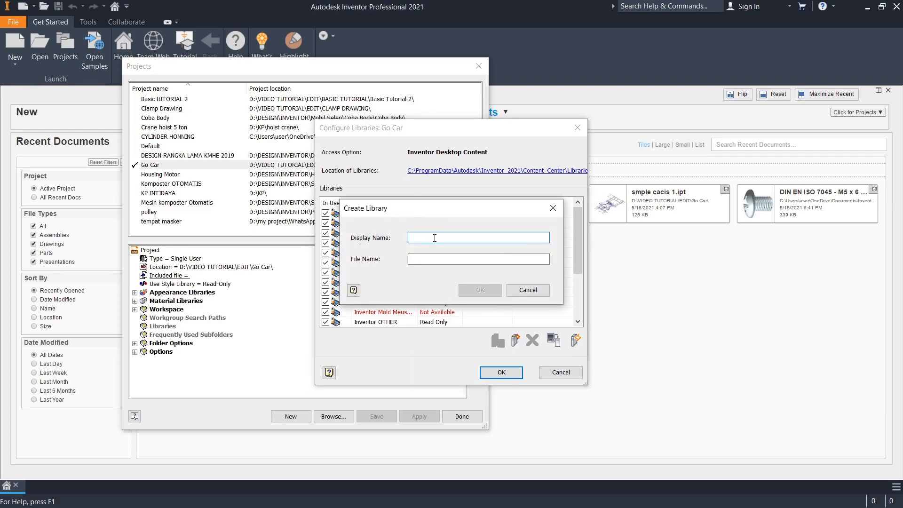
pyautogui.press('capslock')
pyautogui.write('G')
pyautogui.press('capslock')
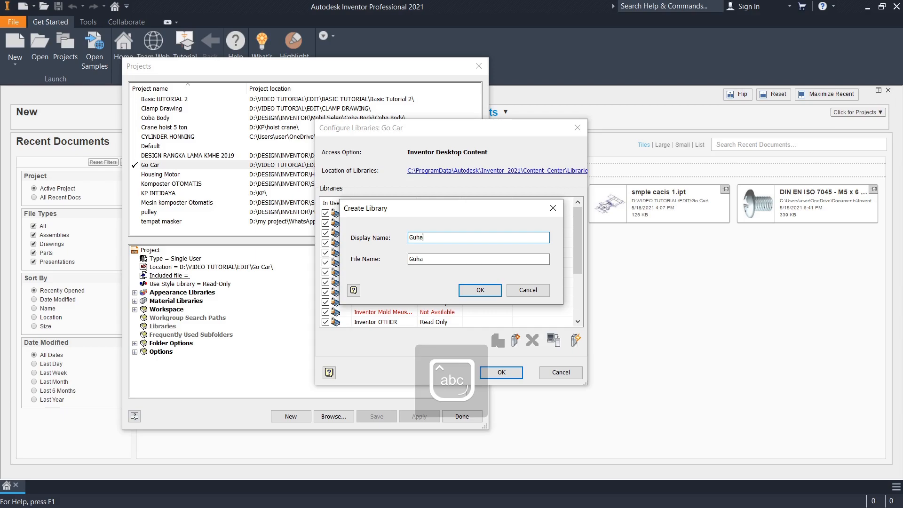
pyautogui.write('uhardiDesign')
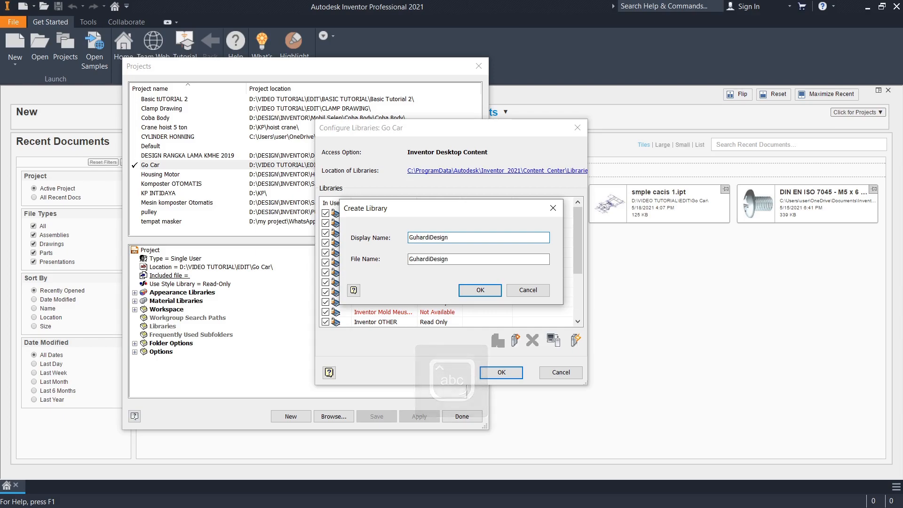
pyautogui.click(487, 291)
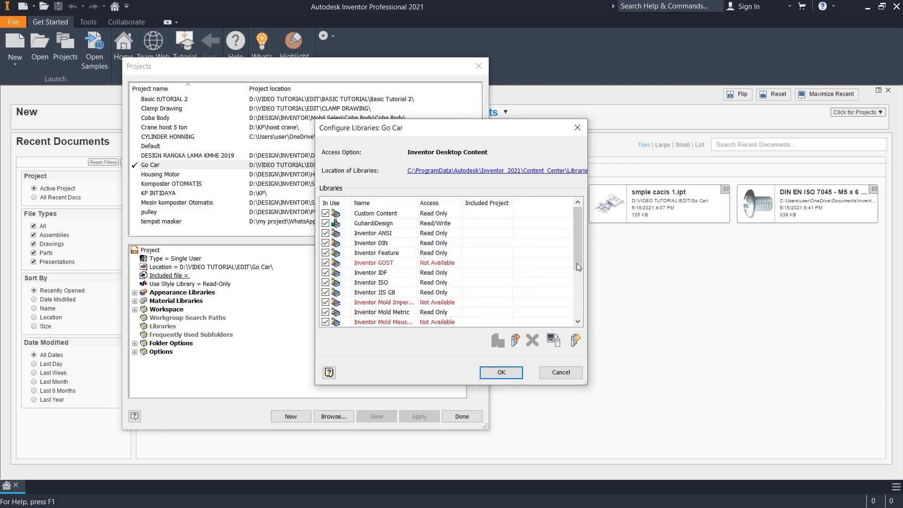
# - Review the library list, accept the configuration with GuhardiDesign, and save the changes to the Go Car project
pyautogui.scroll(-3, 579, 253)
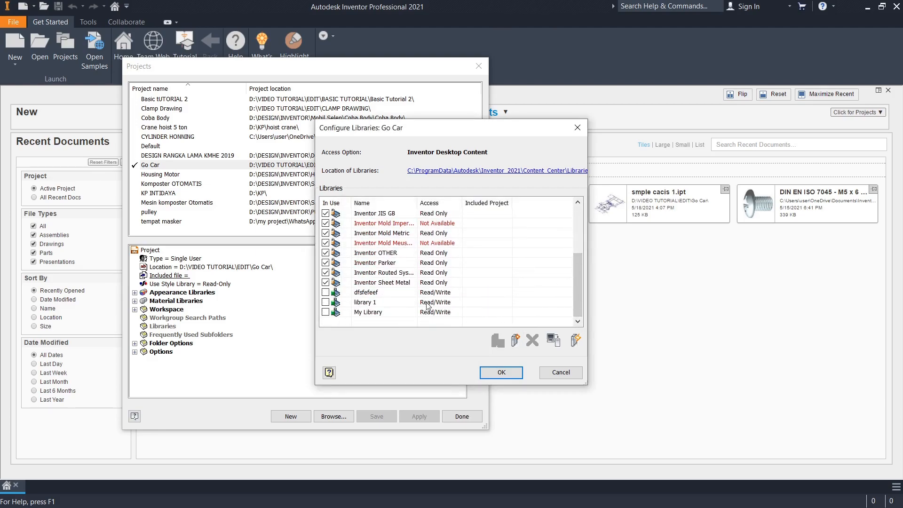
pyautogui.moveTo(578, 284); pyautogui.dragTo(580, 238)
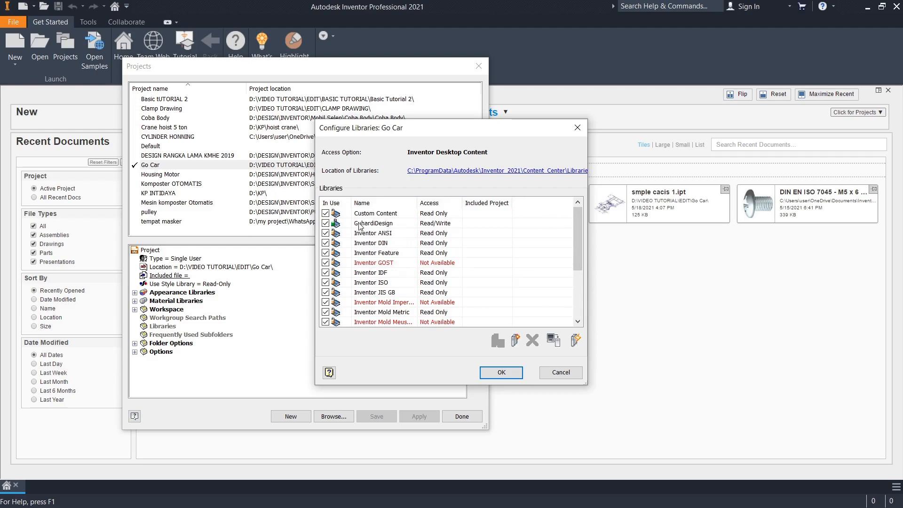
pyautogui.click(329, 224)
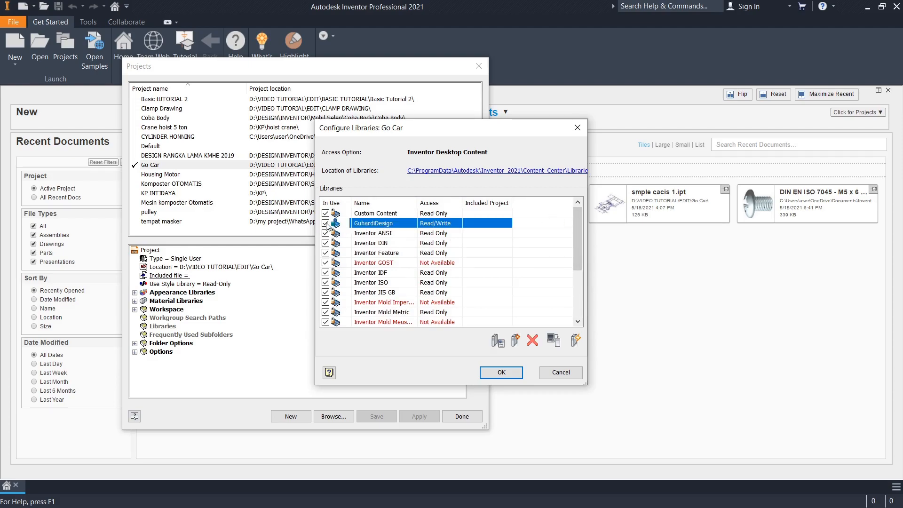
pyautogui.click(325, 224)
pyautogui.click(510, 372)
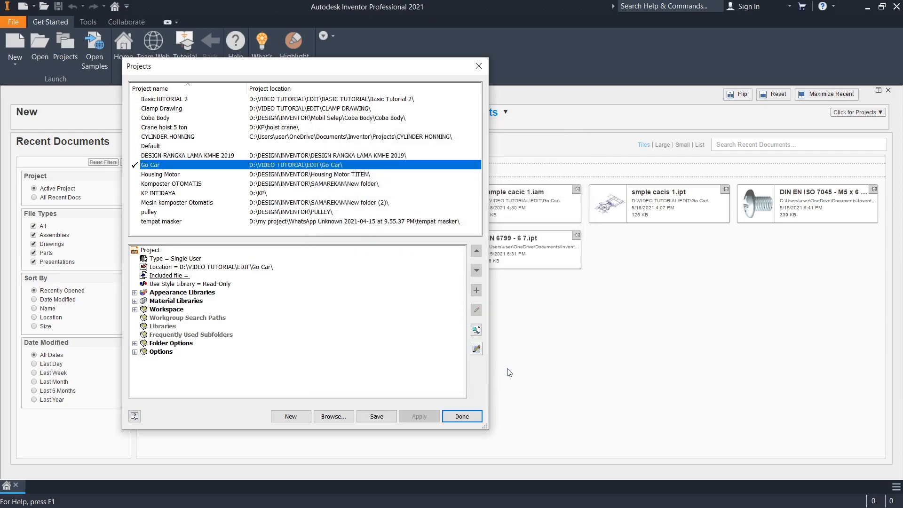
pyautogui.click(472, 416)
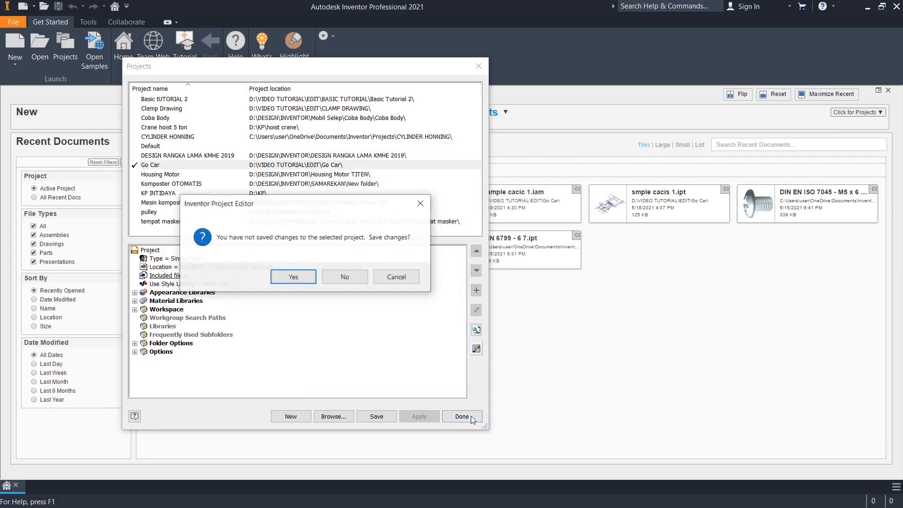
pyautogui.click(293, 277)
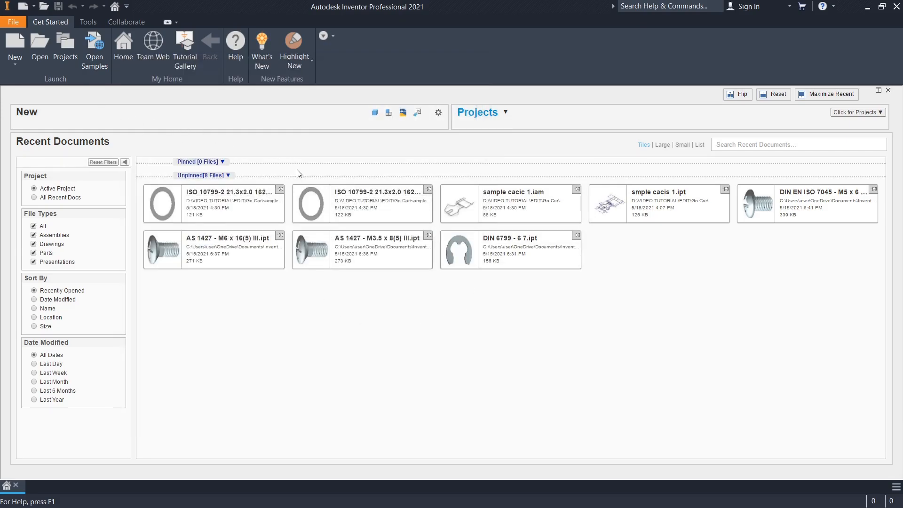
# - Create a new metric part from the Standard (mm).ipt template
pyautogui.click(16, 45)
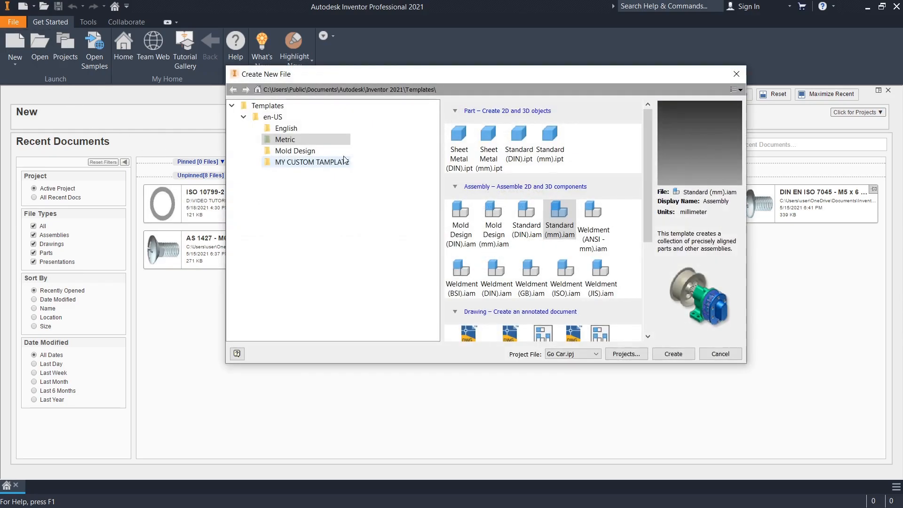
pyautogui.click(549, 141)
pyautogui.click(671, 354)
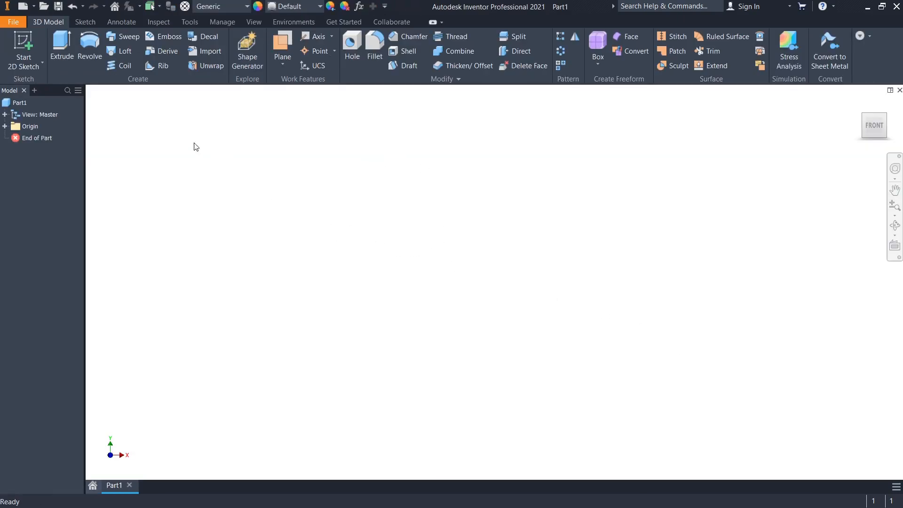
# - Start a sketch on the YZ plane and draw a 30 mm vertical line upward from the origin
pyautogui.click(26, 47)
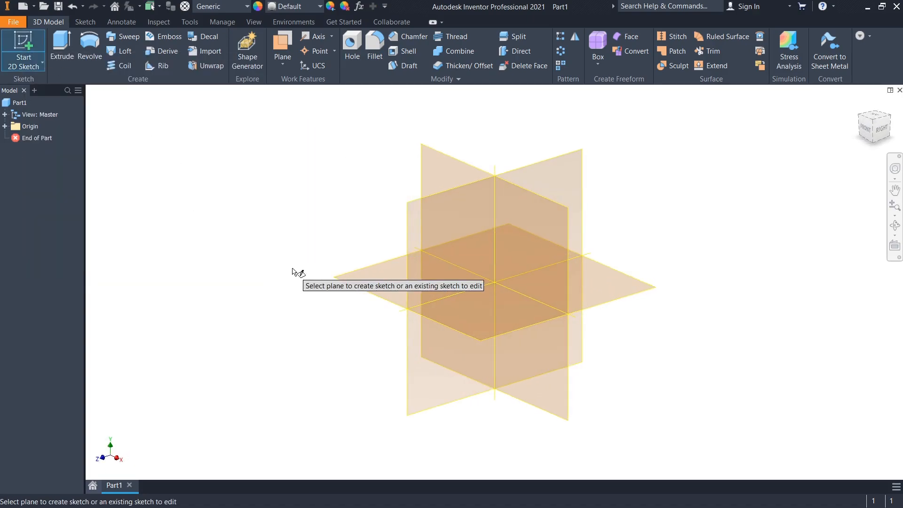
pyautogui.click(410, 237)
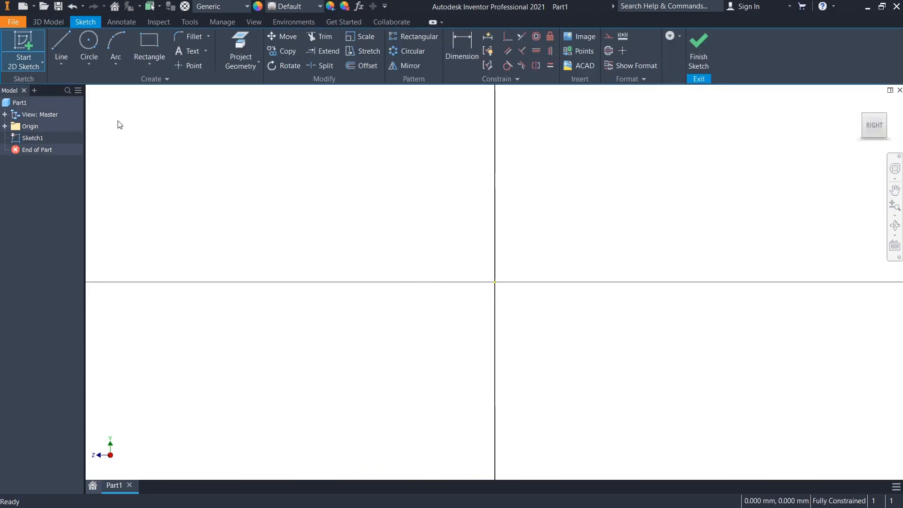
pyautogui.click(59, 44)
pyautogui.click(495, 281)
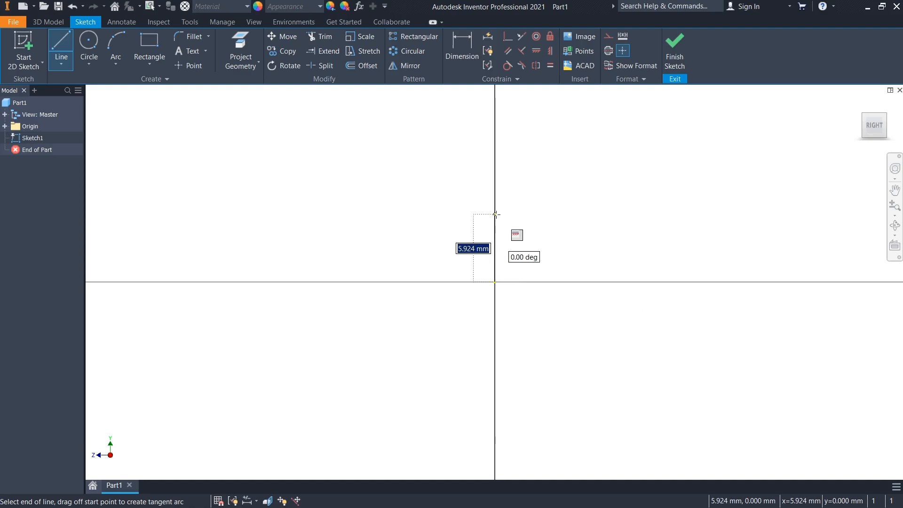
pyautogui.write('30')
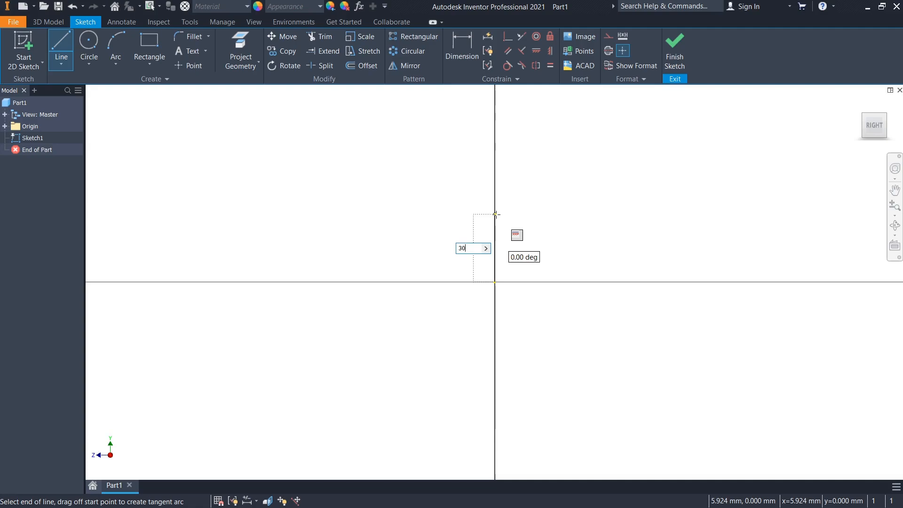
pyautogui.press('Return')
pyautogui.rightClick(565, 223)
pyautogui.click(612, 223)
# - Draw a 15 mm horizontal line from the origin as the channel's lower flange
pyautogui.click(895, 190)
pyautogui.moveTo(734, 209); pyautogui.dragTo(720, 409)
pyautogui.click(899, 210)
pyautogui.moveTo(798, 259); pyautogui.dragTo(799, 228)
pyautogui.rightClick(799, 228)
pyautogui.click(837, 229)
pyautogui.click(55, 44)
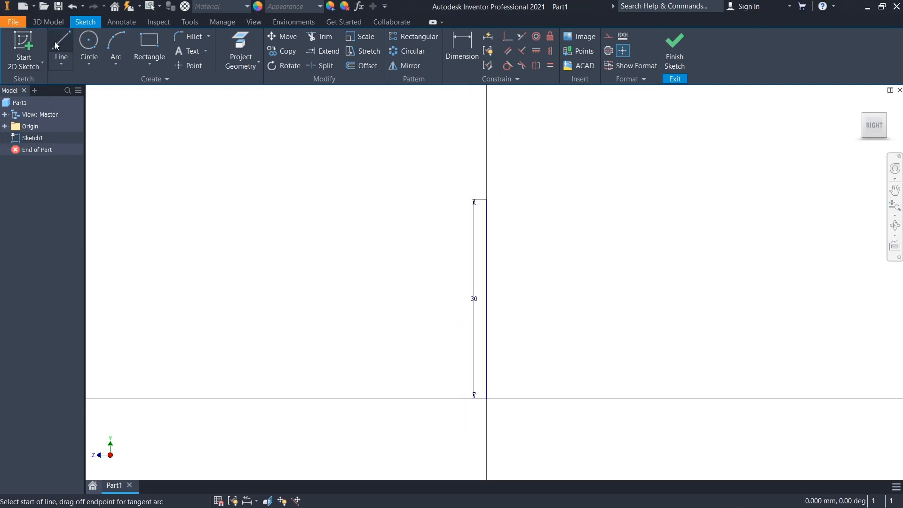
pyautogui.click(487, 398)
pyautogui.write('1')
pyautogui.press('Return')
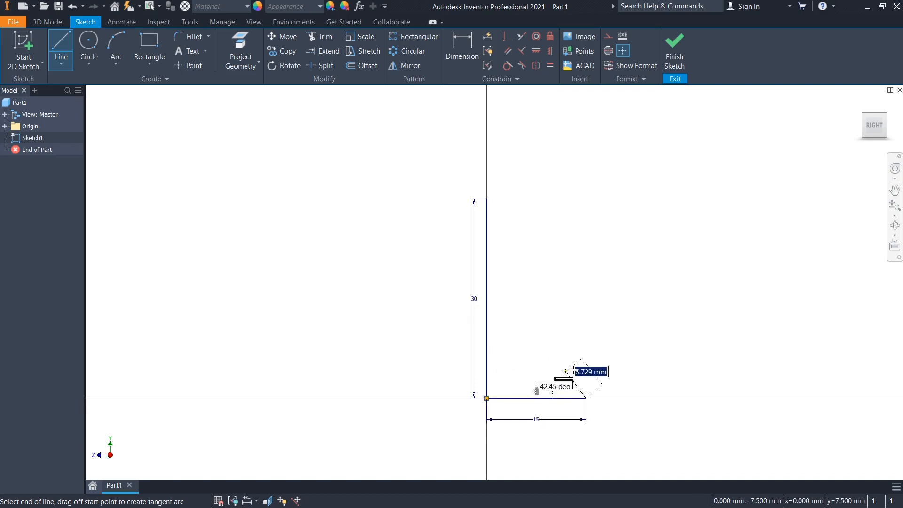
pyautogui.rightClick(591, 362)
pyautogui.click(596, 331)
# - Draw a 15 mm horizontal line from the upper end of the vertical line as the upper flange
pyautogui.click(487, 199)
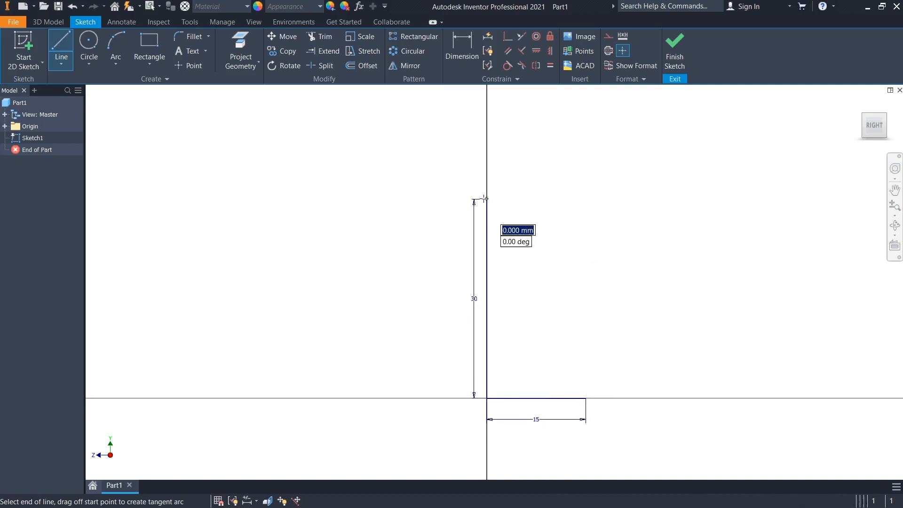
pyautogui.write('15')
pyautogui.press('Return')
pyautogui.rightClick(628, 237)
pyautogui.click(627, 205)
# - Offset the three connected lines 2.4 mm toward the inside of the channel profile
pyautogui.click(361, 65)
pyautogui.click(514, 199)
pyautogui.write('2.4')
pyautogui.press('Return')
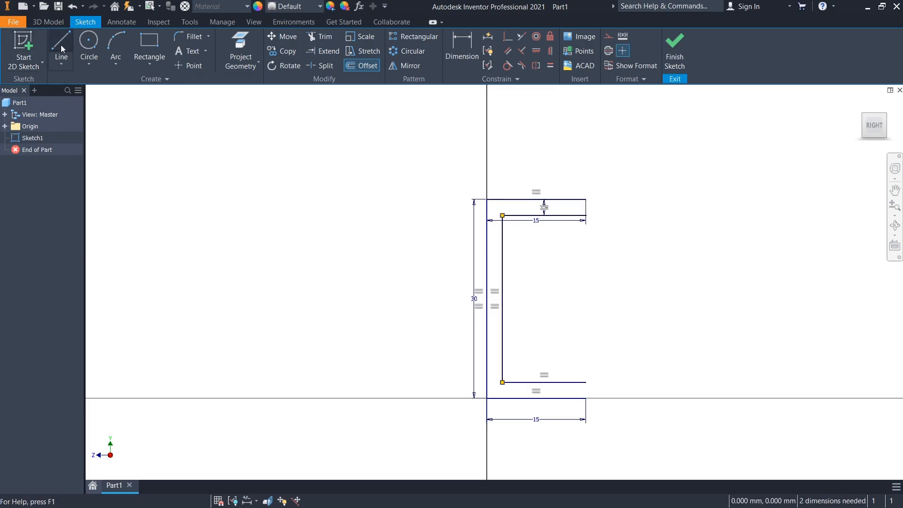
# - Close the open ends of both flanges with short vertical lines and finish the sketch
pyautogui.press('l')
pyautogui.click(585, 199)
pyautogui.doubleClick(586, 216)
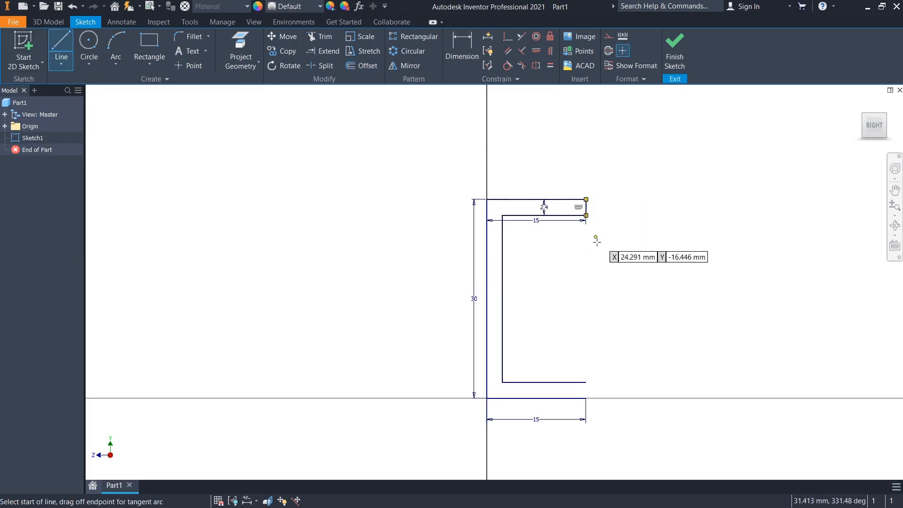
pyautogui.click(586, 382)
pyautogui.doubleClick(586, 399)
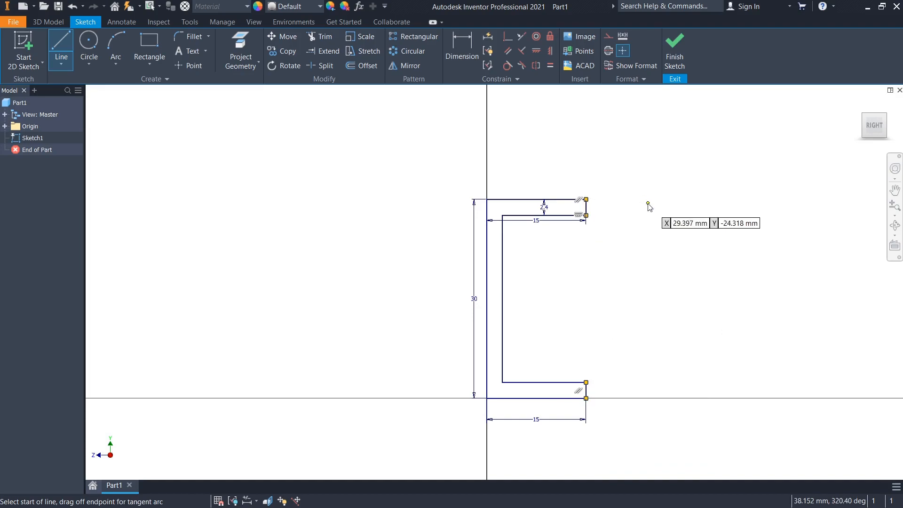
pyautogui.click(675, 51)
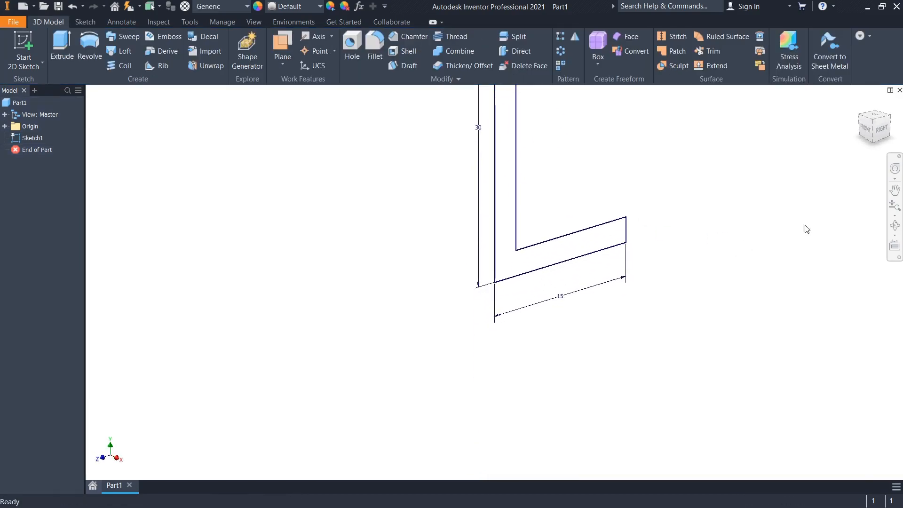
# - Extrude the channel profile with the distance defined as a named parameter, panjang = 100
pyautogui.click(894, 189)
pyautogui.moveTo(783, 224)
pyautogui.mouseDown()
pyautogui.moveTo(702, 383)
pyautogui.moveTo(686, 382)
pyautogui.mouseUp()
pyautogui.click(62, 47)
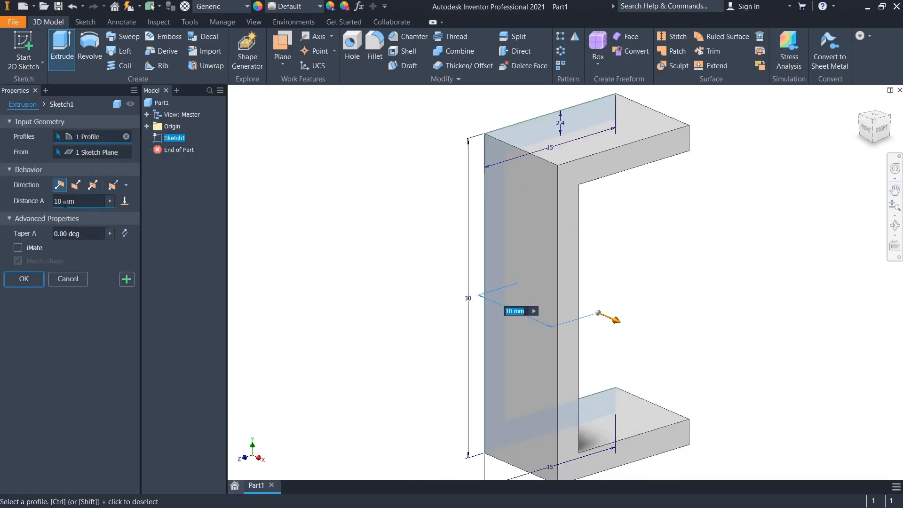
pyautogui.click(80, 201)
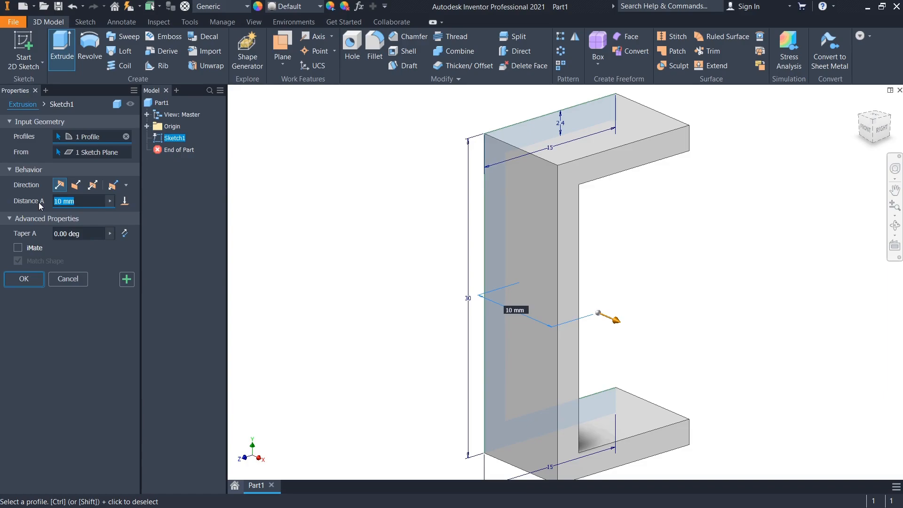
pyautogui.write('p')
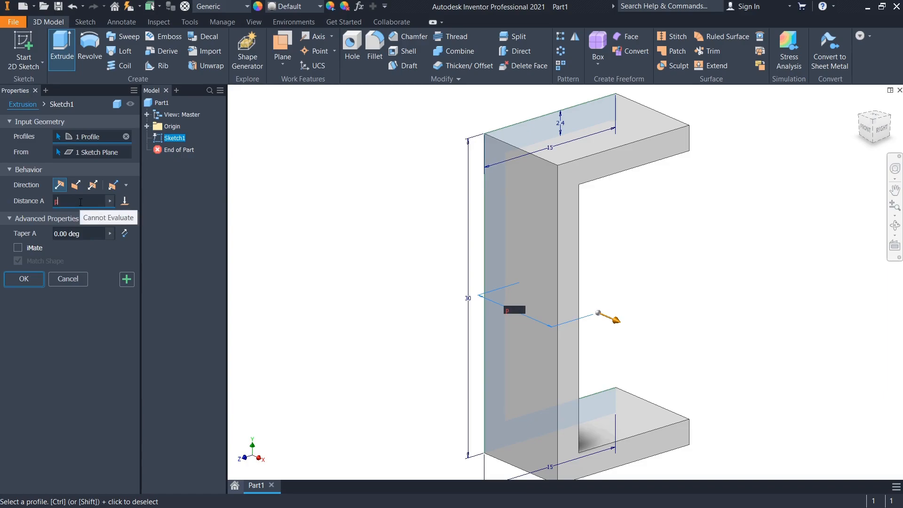
pyautogui.write('anjna')
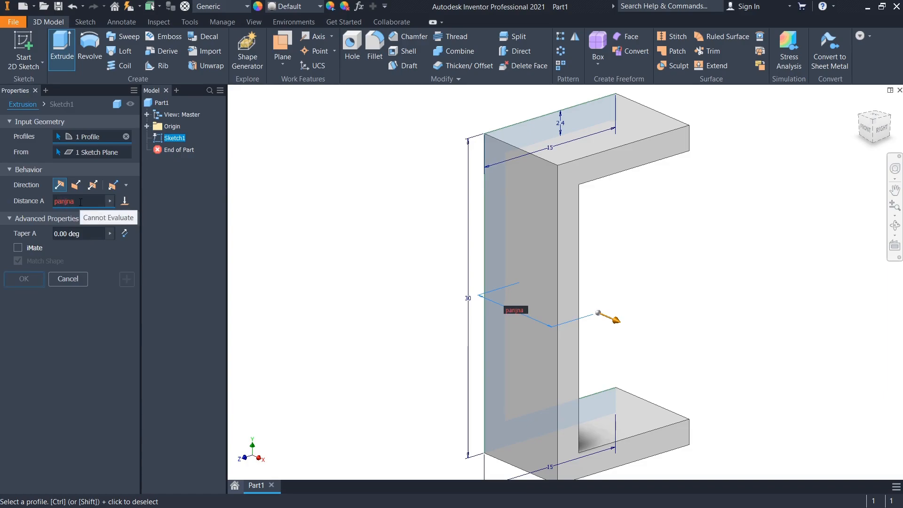
pyautogui.press('BackSpace')
pyautogui.press('BackSpace')
pyautogui.write('ang')
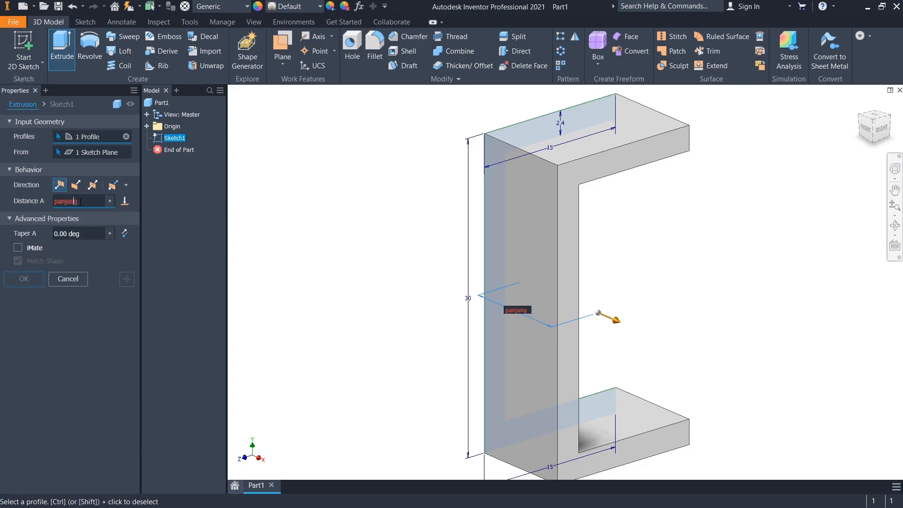
pyautogui.write(' = 100')
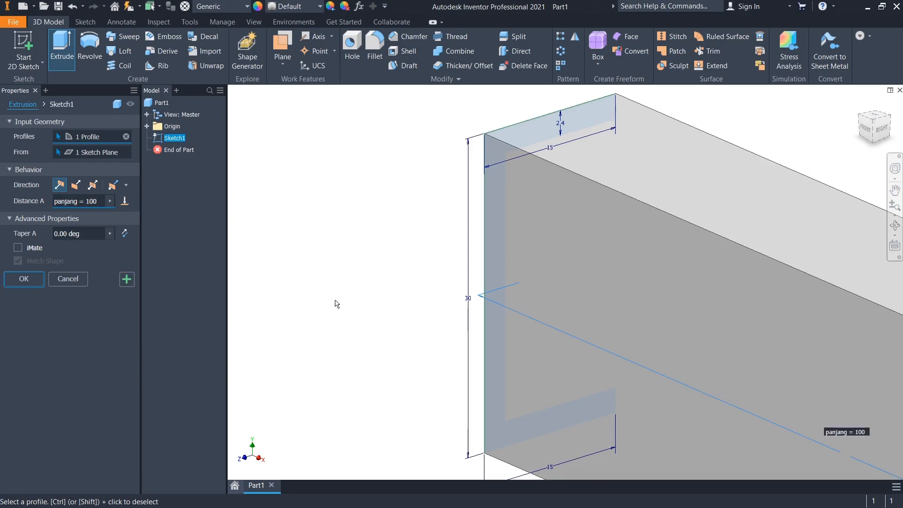
pyautogui.click(890, 209)
pyautogui.moveTo(696, 297); pyautogui.dragTo(690, 218)
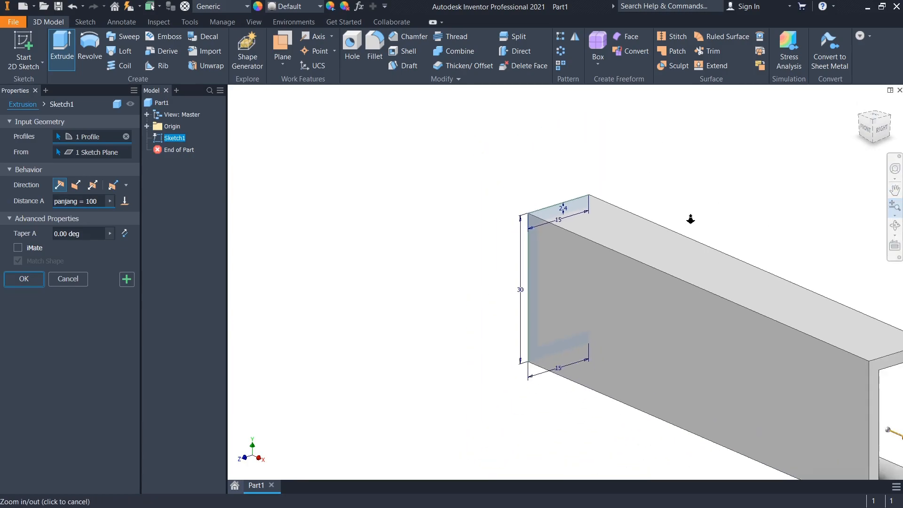
pyautogui.moveTo(634, 216); pyautogui.dragTo(586, 191)
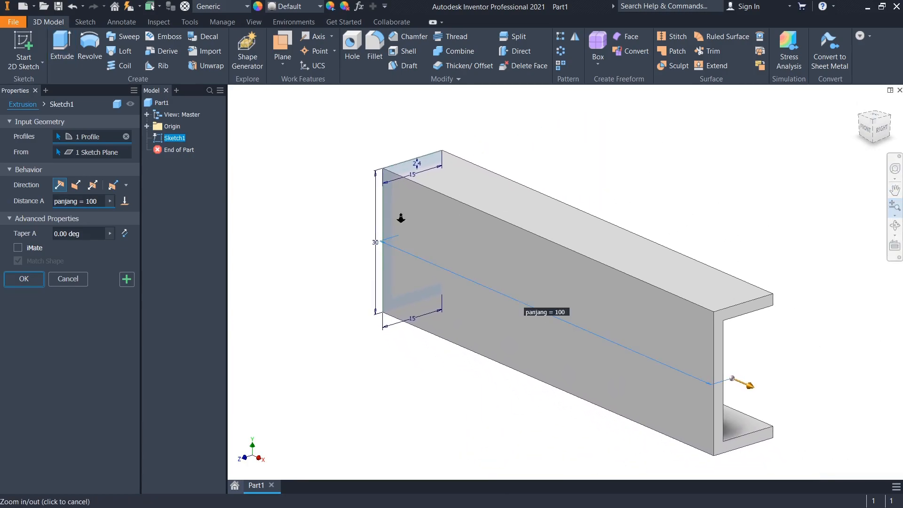
pyautogui.click(23, 278)
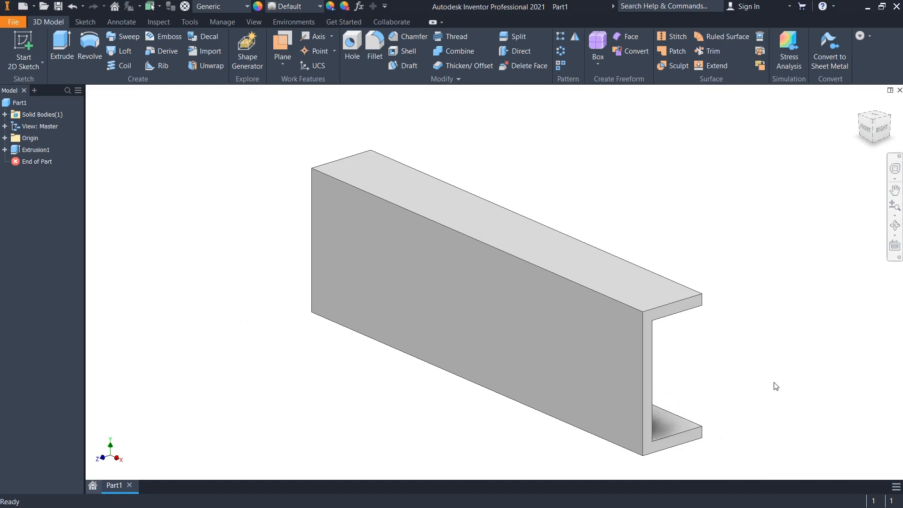
# - Start Structural Shape authoring for the channel part and agree to save the document first
pyautogui.click(892, 114)
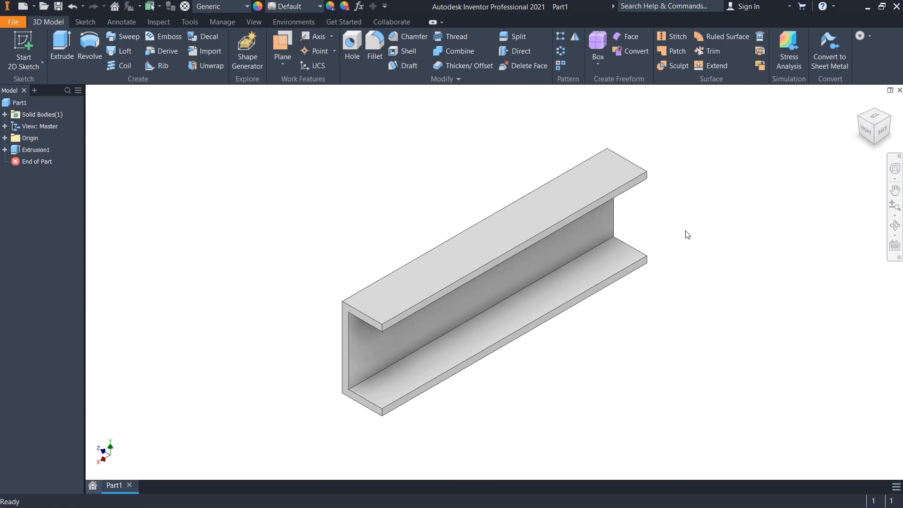
pyautogui.click(221, 21)
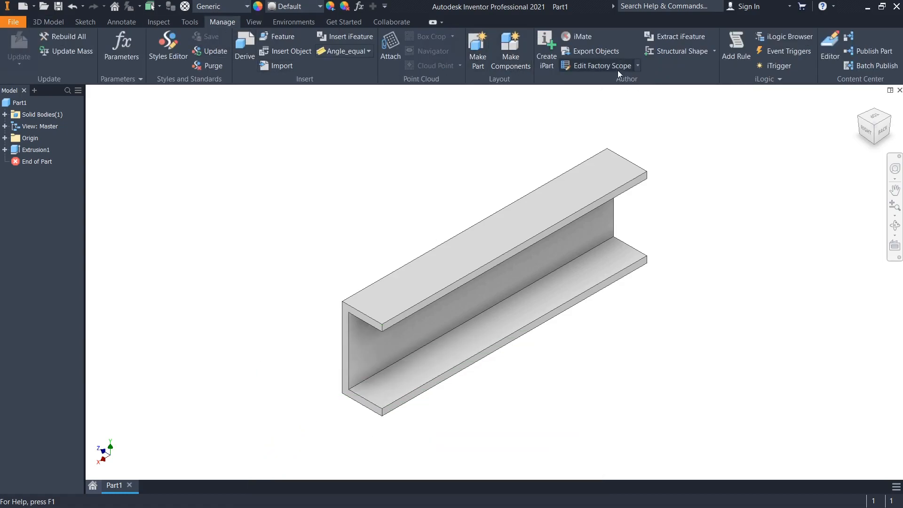
pyautogui.click(714, 51)
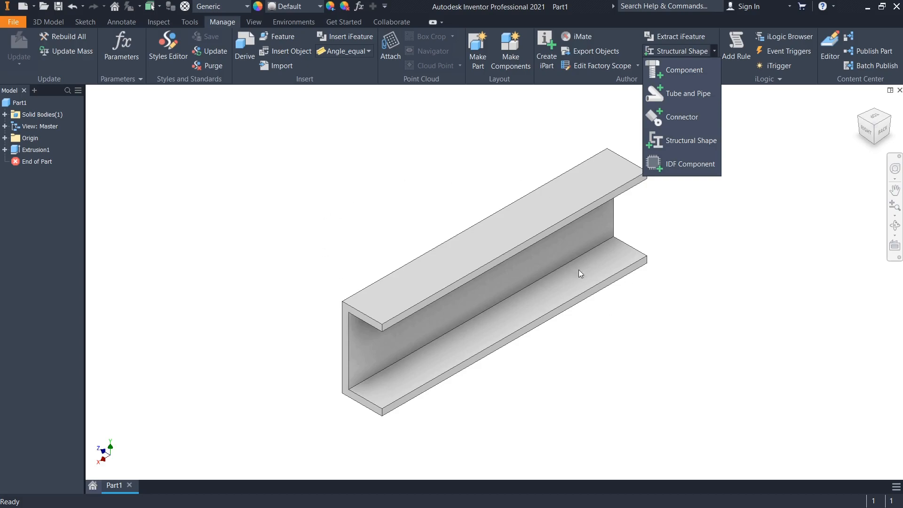
pyautogui.click(667, 255)
pyautogui.press('capslock')
pyautogui.moveTo(441, 297); pyautogui.dragTo(497, 196, button='middle')
pyautogui.press('capslock')
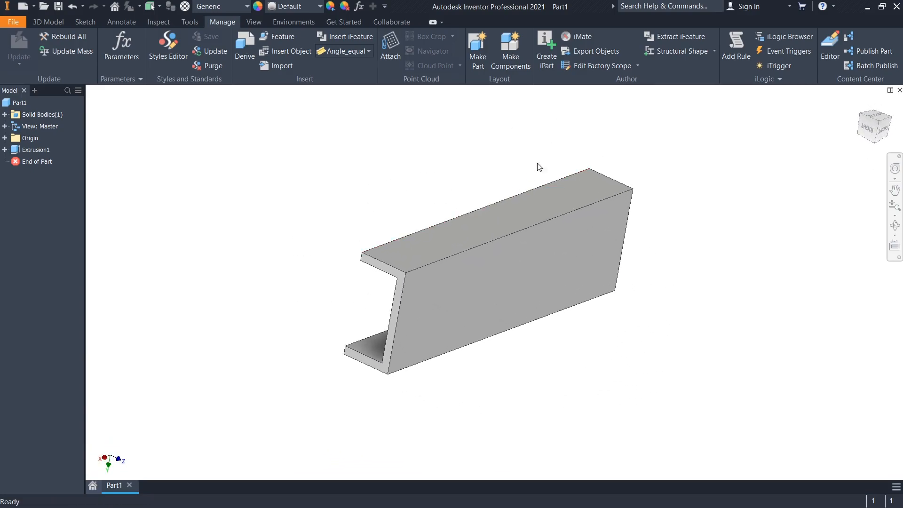
pyautogui.click(690, 50)
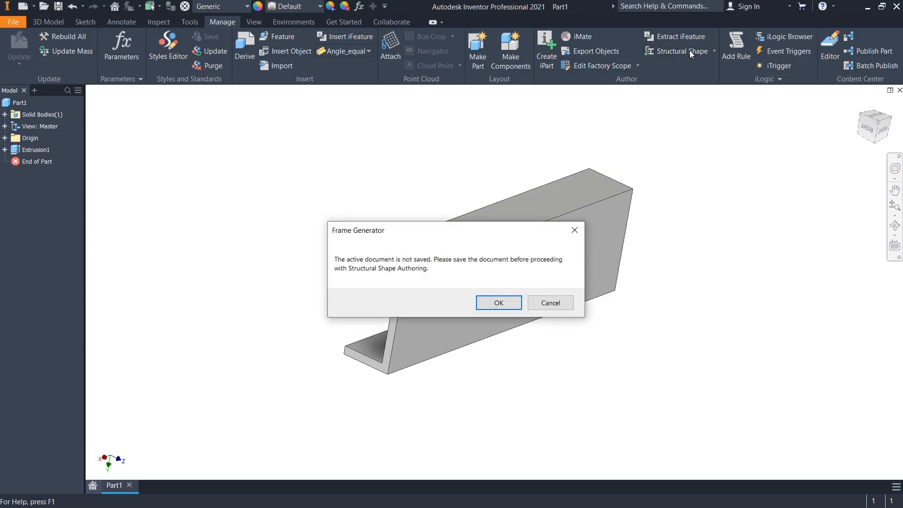
pyautogui.moveTo(415, 231); pyautogui.dragTo(214, 121)
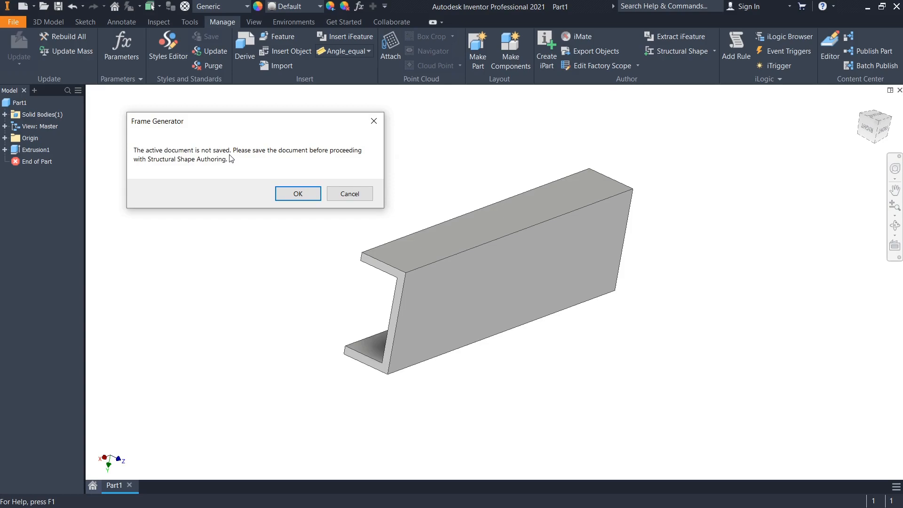
pyautogui.click(295, 192)
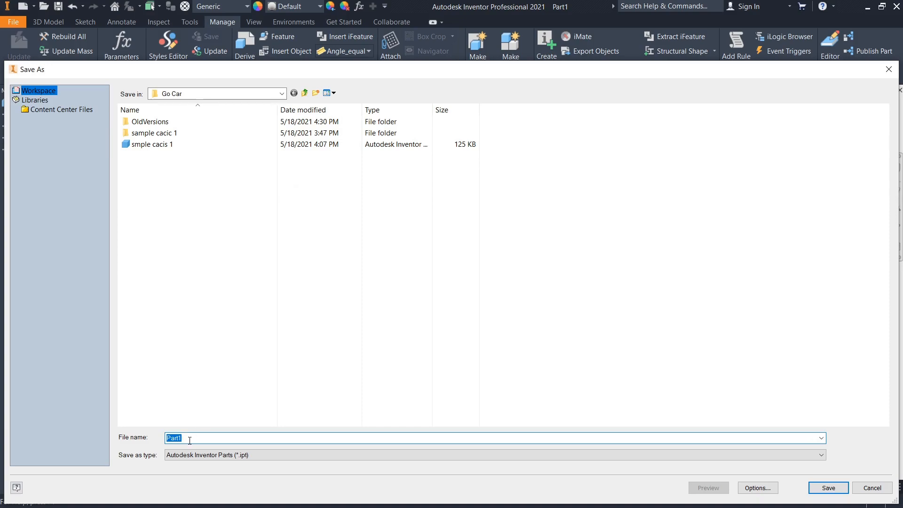
# - Save the part in the Go Car folder as Frame UNP 30X15X2.4
pyautogui.press('capslock')
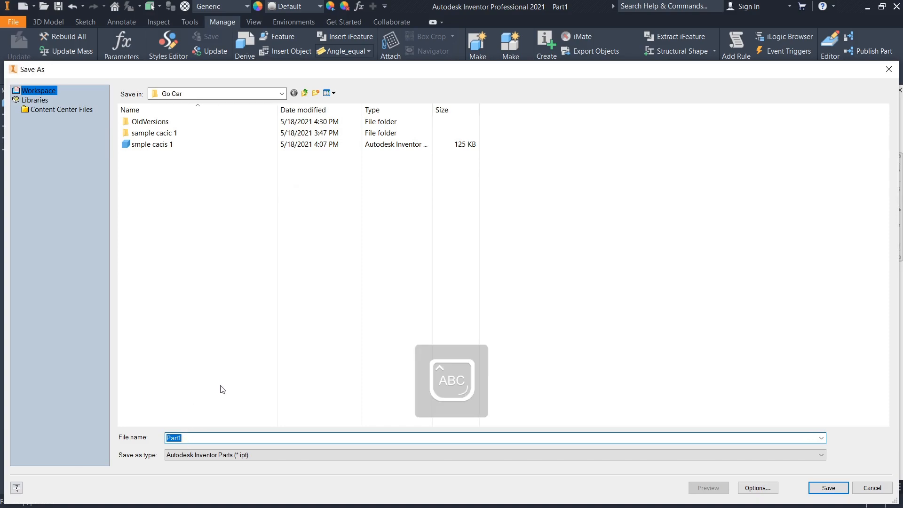
pyautogui.write('F')
pyautogui.press('capslock')
pyautogui.write('rame')
pyautogui.press('capslock')
pyautogui.write('UNM')
pyautogui.press('BackSpace')
pyautogui.write('P')
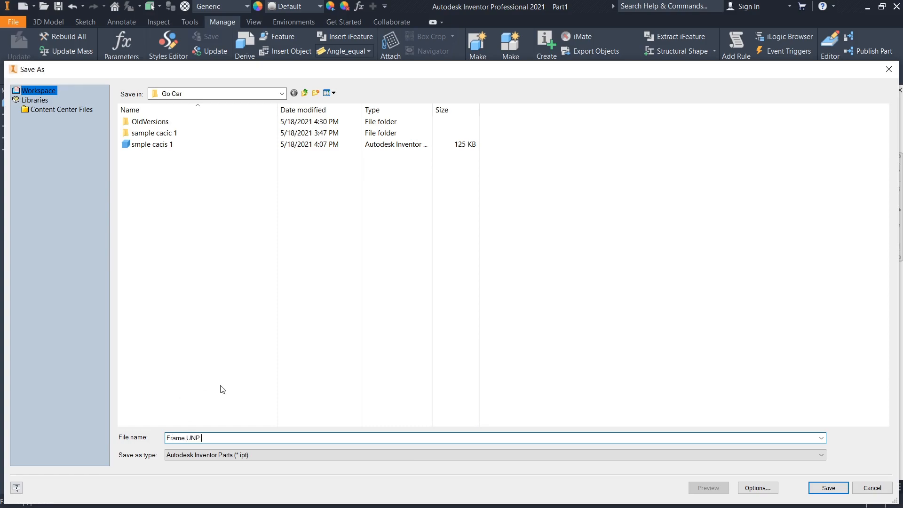
pyautogui.write(' 30X15X2.4')
pyautogui.click(829, 489)
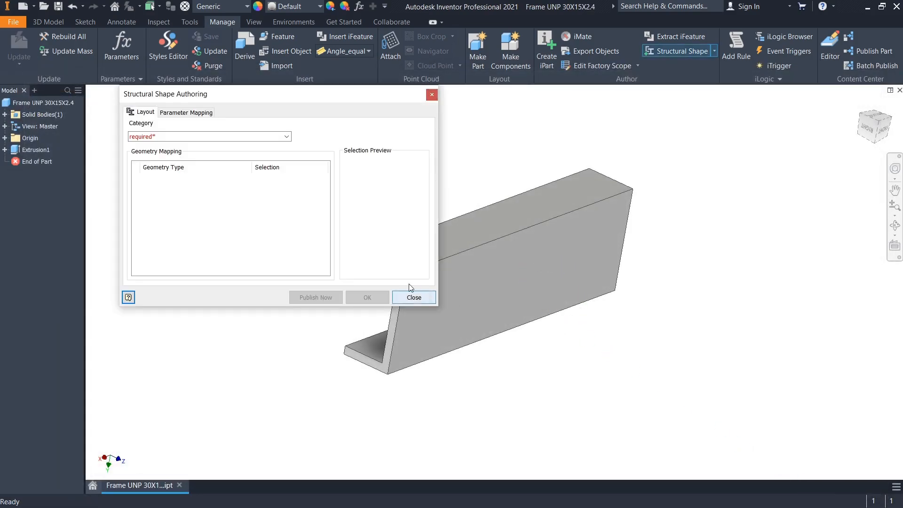
# - Set the structural shape category to Other, with the whole channel in view beside the authoring dialog
pyautogui.moveTo(337, 94); pyautogui.dragTo(331, 156)
pyautogui.click(867, 128)
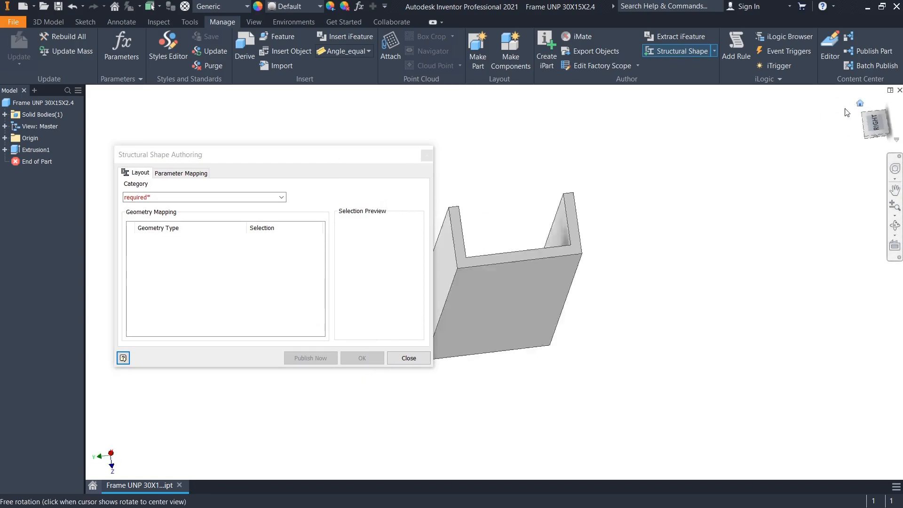
pyautogui.moveTo(324, 159); pyautogui.dragTo(681, 112)
pyautogui.click(894, 191)
pyautogui.moveTo(400, 186); pyautogui.dragTo(214, 209)
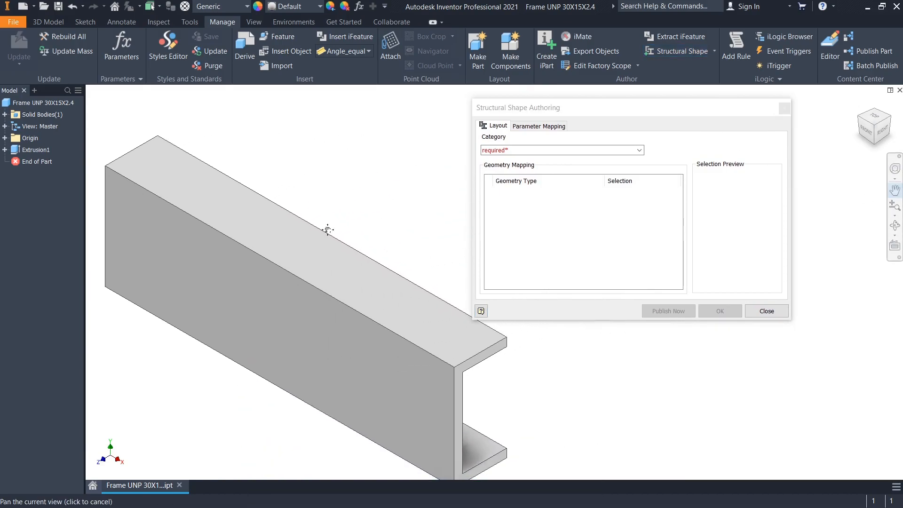
pyautogui.rightClick(475, 215)
pyautogui.click(477, 201)
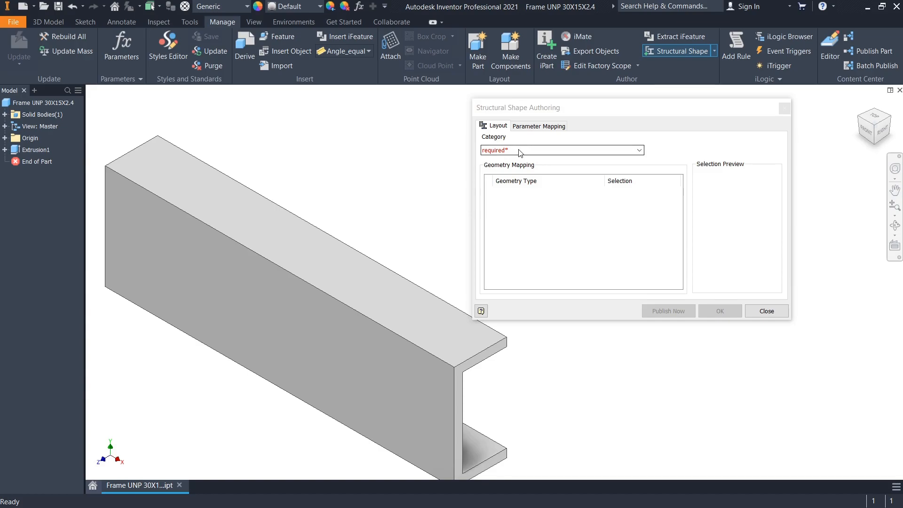
pyautogui.click(558, 152)
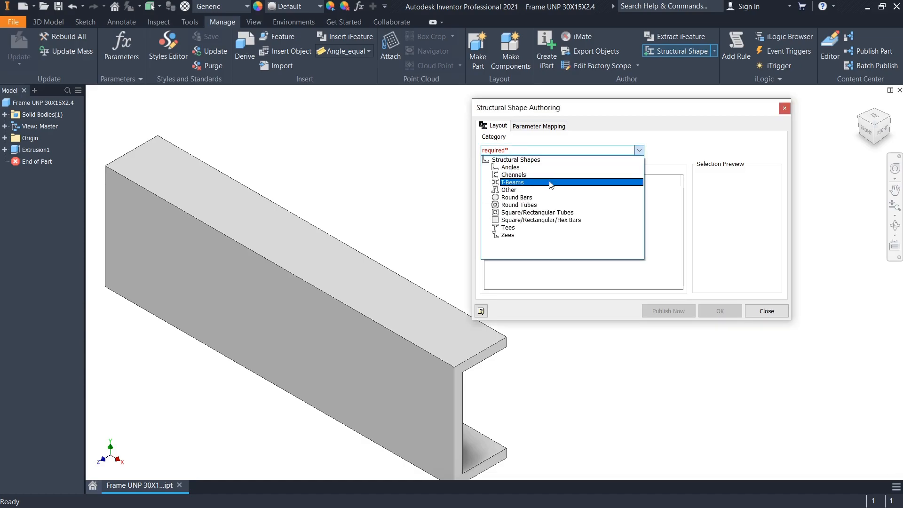
pyautogui.click(524, 190)
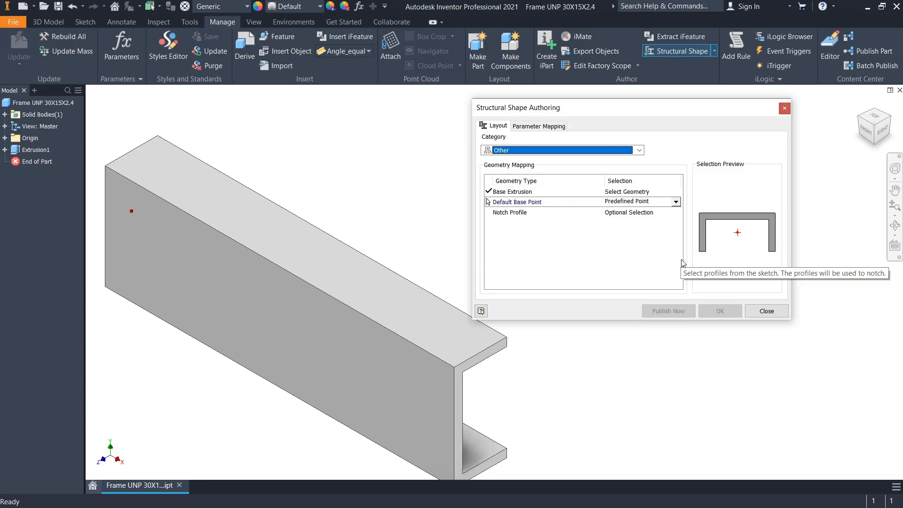
# - Map the Base Length category parameter to the model parameter panjang
pyautogui.click(528, 126)
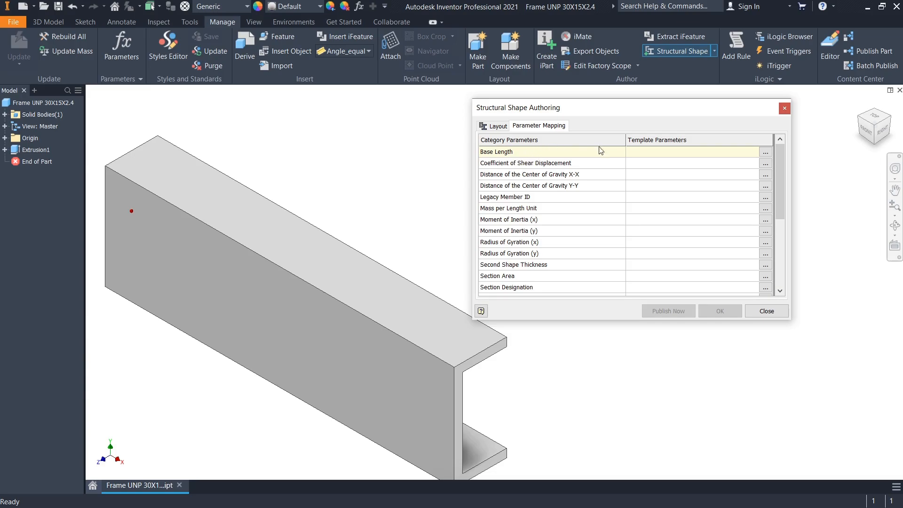
pyautogui.click(765, 154)
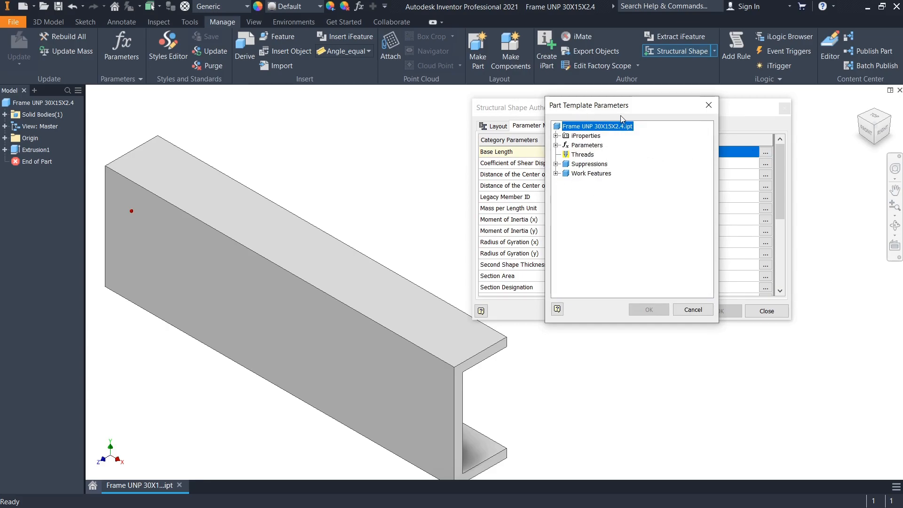
pyautogui.click(557, 145)
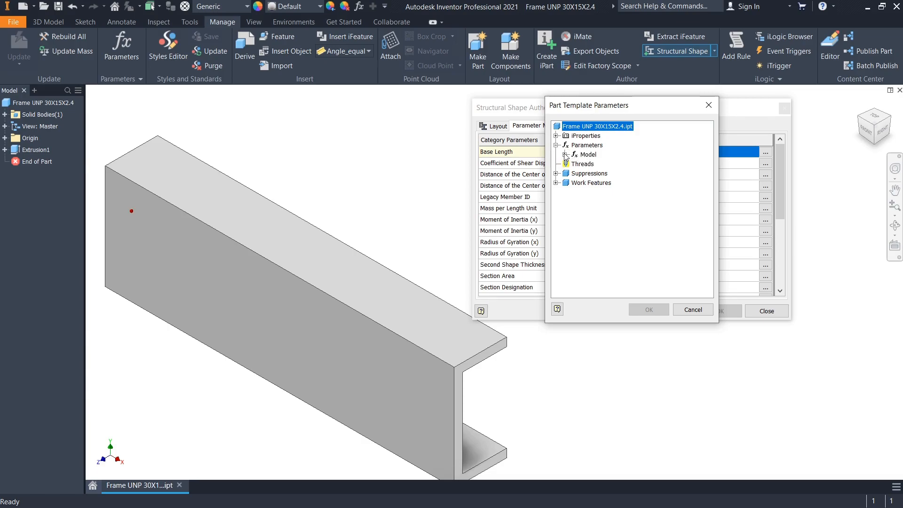
pyautogui.click(565, 155)
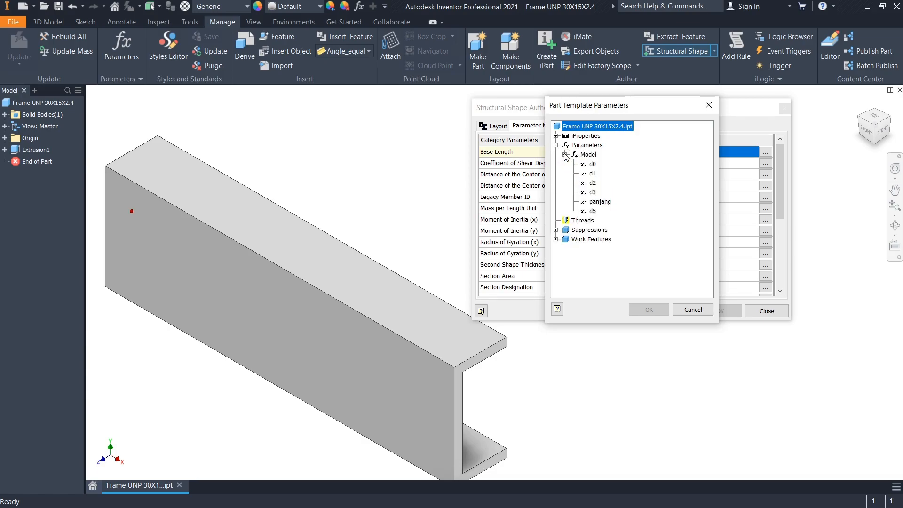
pyautogui.click(602, 202)
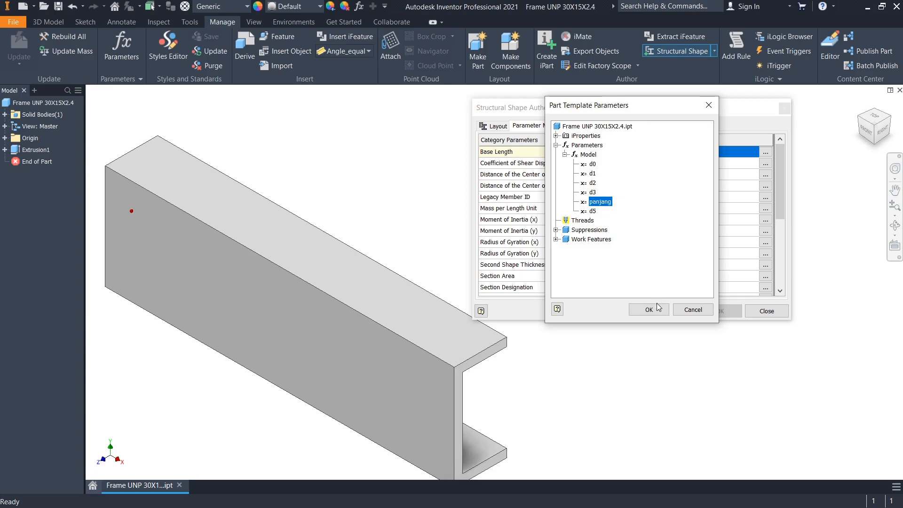
pyautogui.click(649, 310)
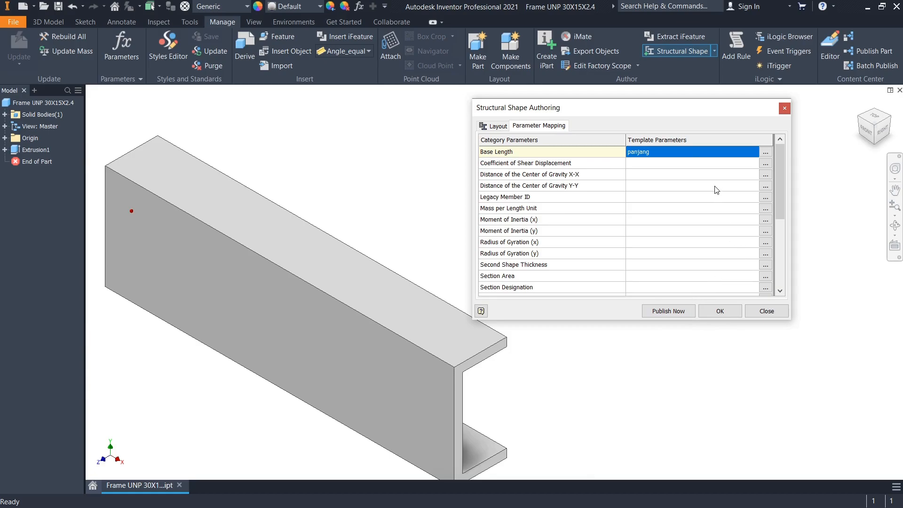
# - Publish the authored part, choosing the GuhardiDesign library and English as the language, and continue to the category selection
pyautogui.click(688, 311)
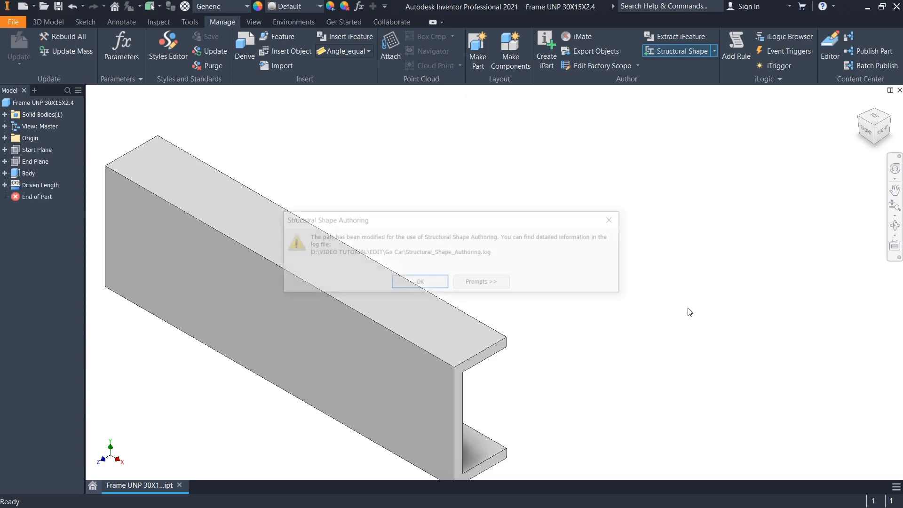
pyautogui.click(409, 281)
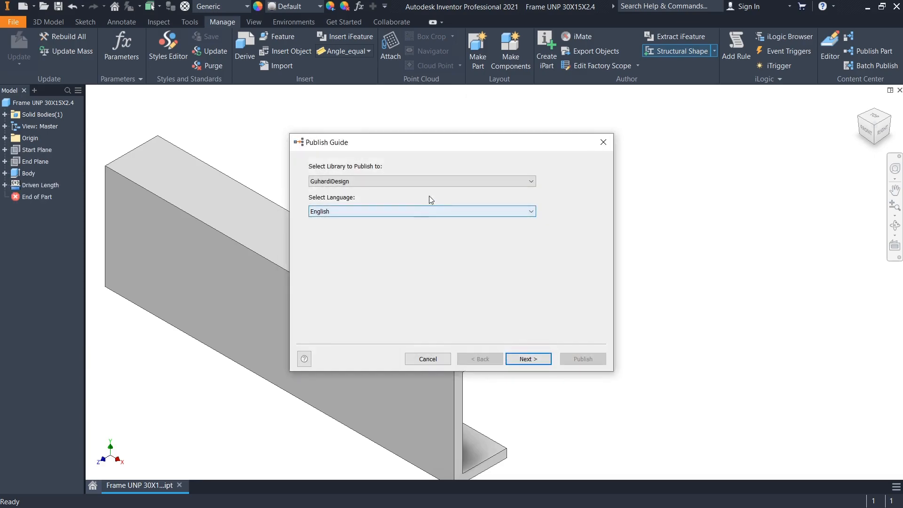
pyautogui.moveTo(455, 148); pyautogui.dragTo(668, 102)
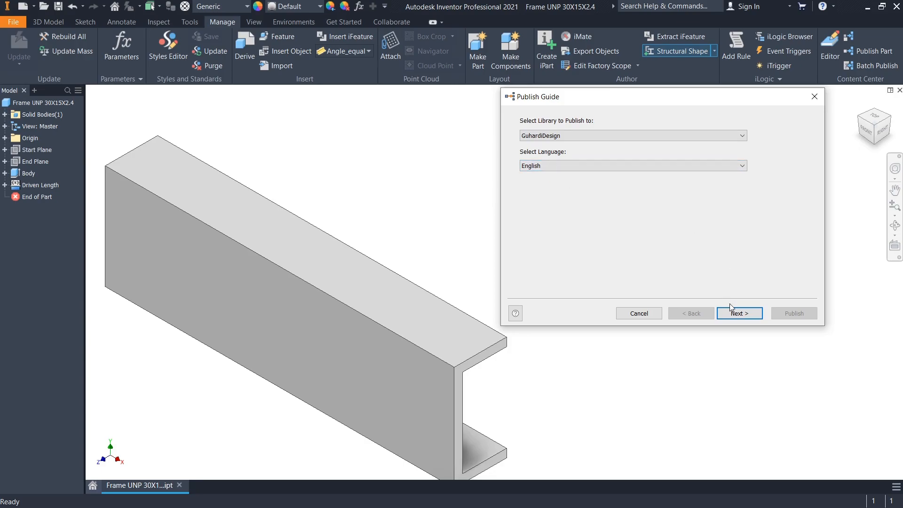
pyautogui.click(737, 315)
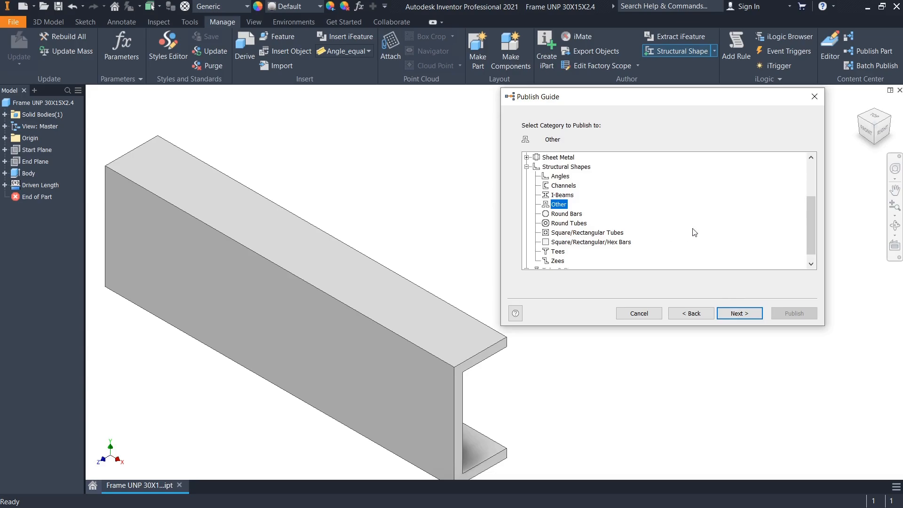
pyautogui.scroll(3, 808, 230)
pyautogui.moveTo(806, 206); pyautogui.dragTo(807, 232)
pyautogui.click(526, 168)
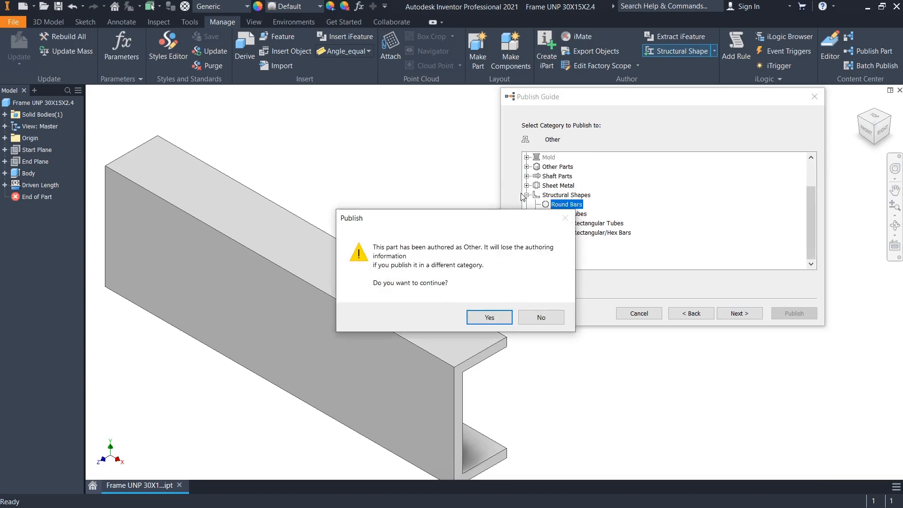
pyautogui.click(536, 316)
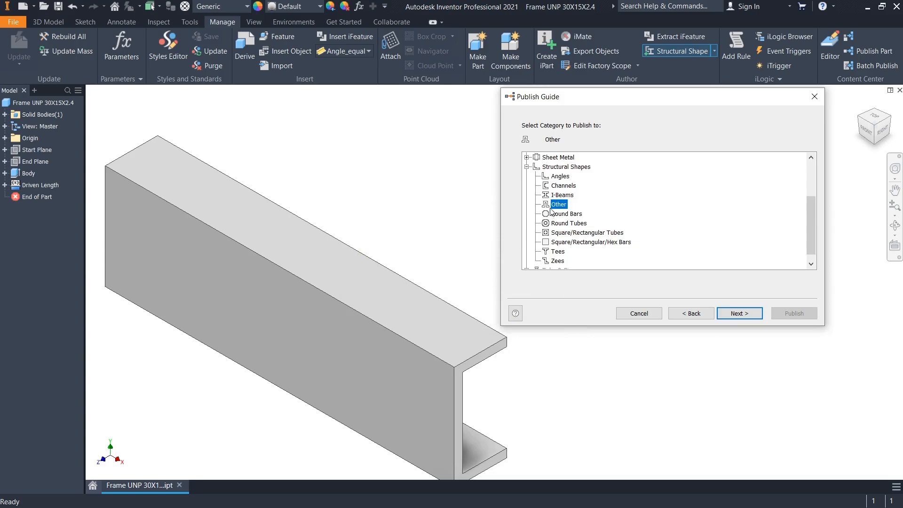
# - Publish to the Other category with the existing parameter mapping, adding Base Length, Material and Part Number as family key columns
pyautogui.click(737, 314)
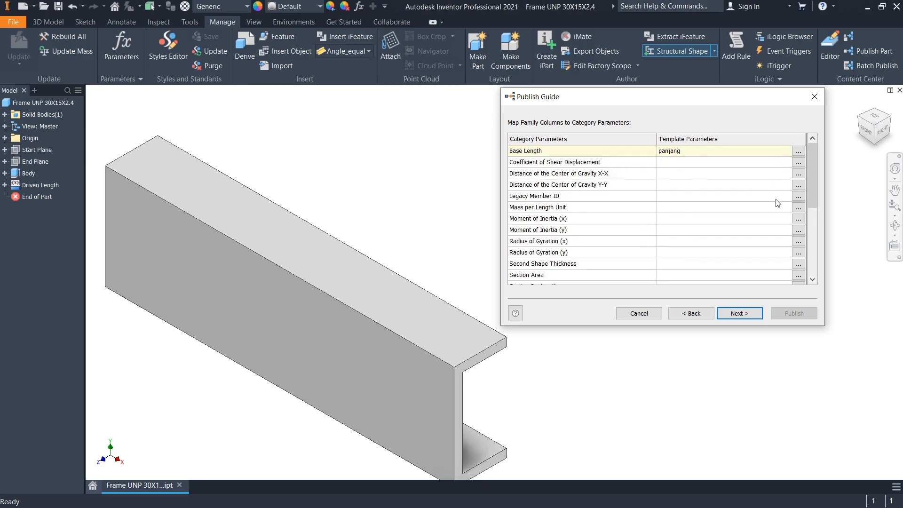
pyautogui.click(750, 312)
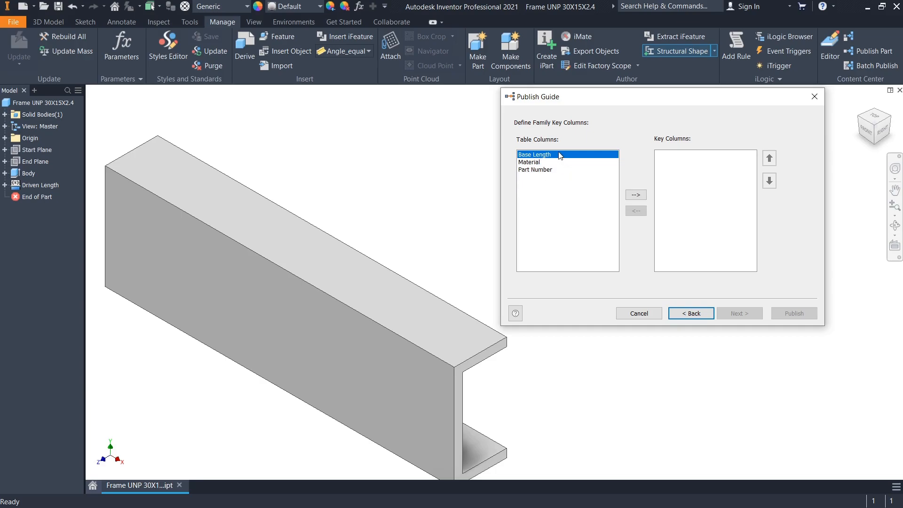
pyautogui.click(635, 196)
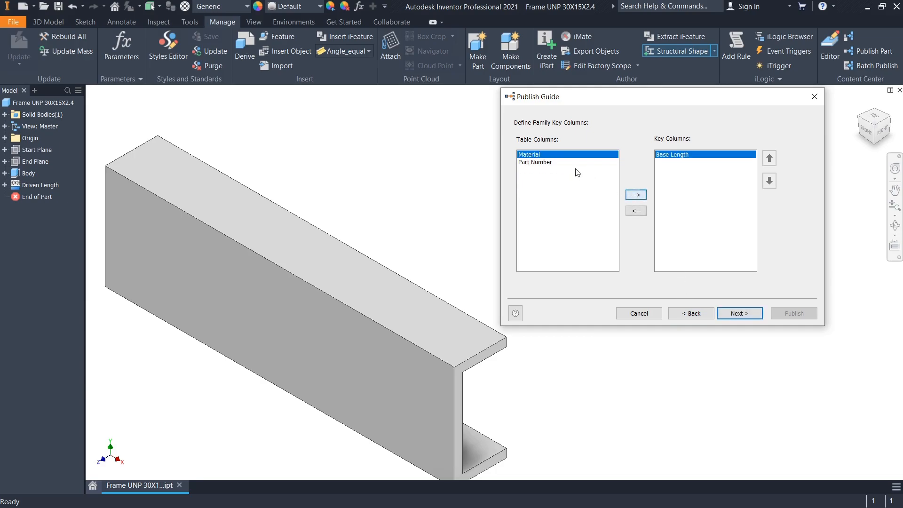
pyautogui.click(638, 195)
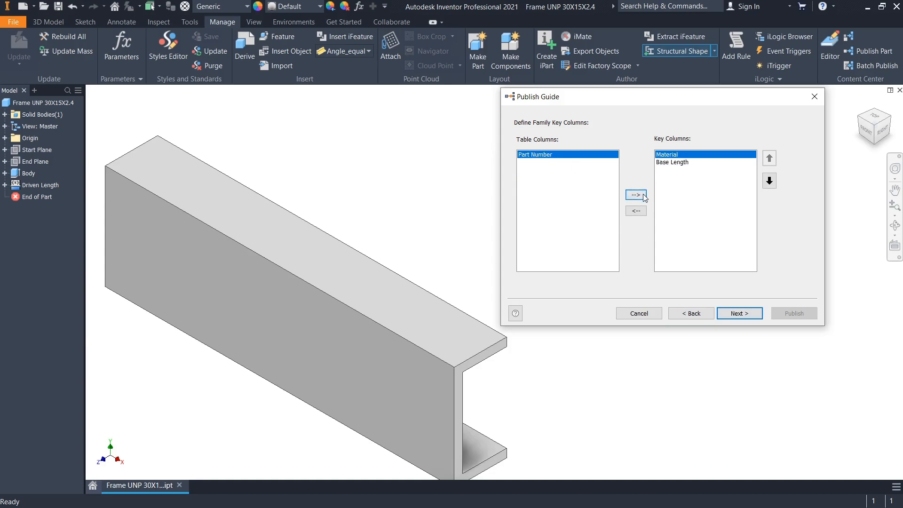
pyautogui.click(644, 196)
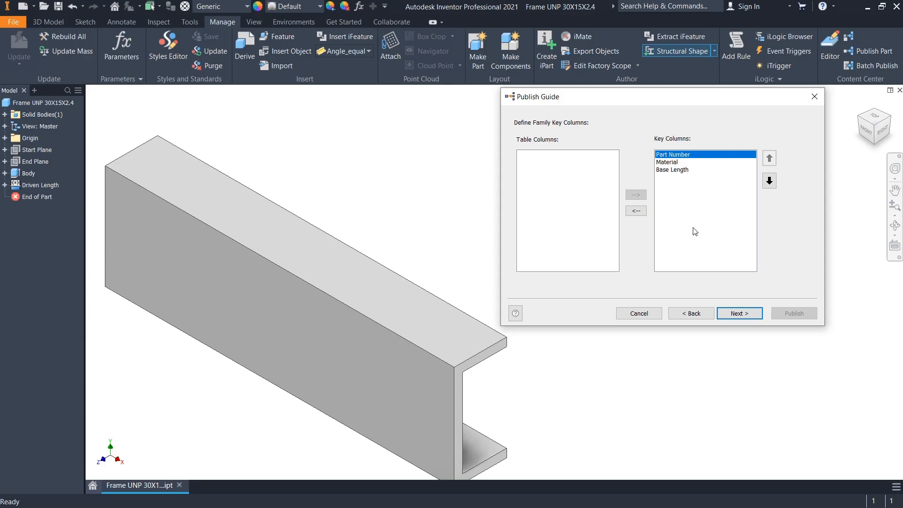
pyautogui.click(751, 314)
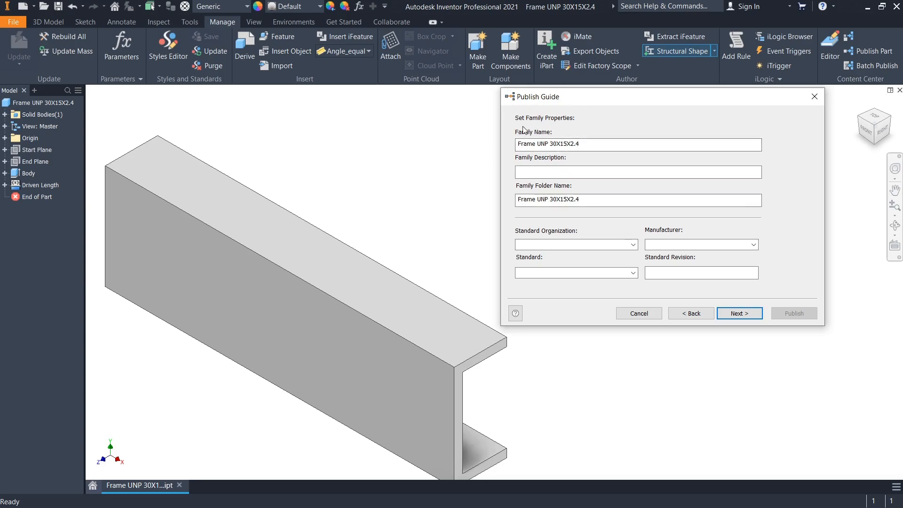
# - Copy the family name Frame UNP 30X15X2.4 into the family description
pyautogui.moveTo(581, 144); pyautogui.dragTo(514, 141)
pyautogui.hotkey('ctrl', 'c')
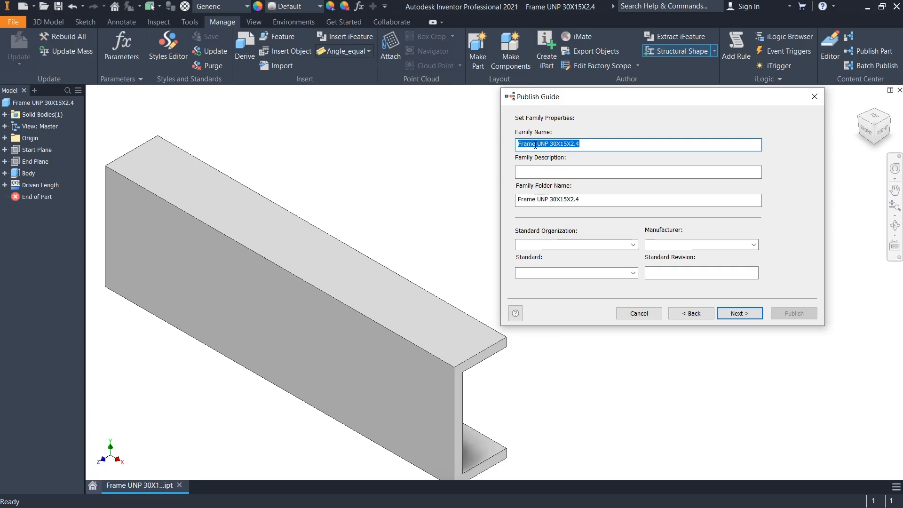
pyautogui.click(551, 170)
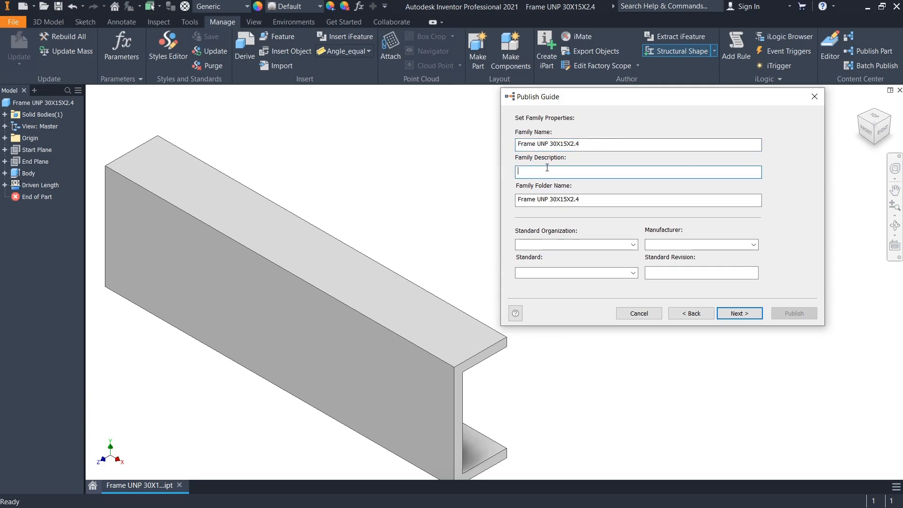
pyautogui.hotkey('ctrl', 'v')
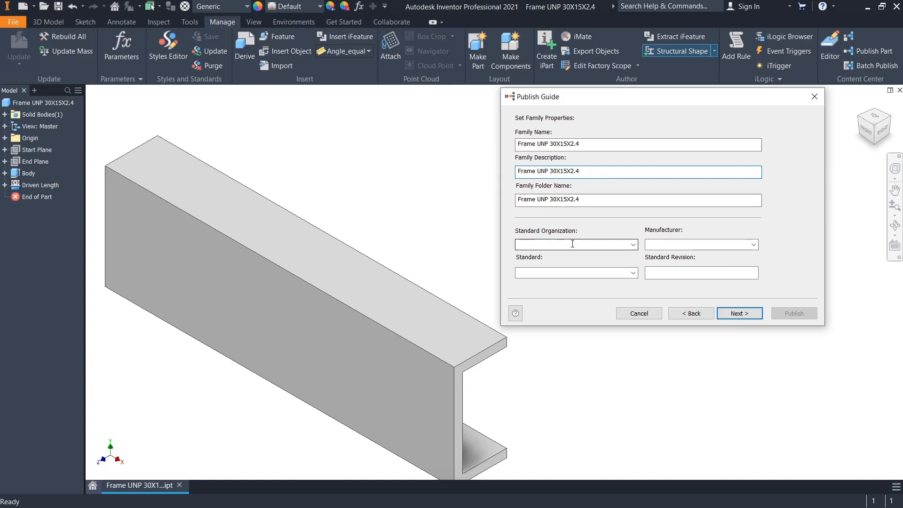
# - Set the family's standard organization to GuhardiDesign
pyautogui.click(632, 245)
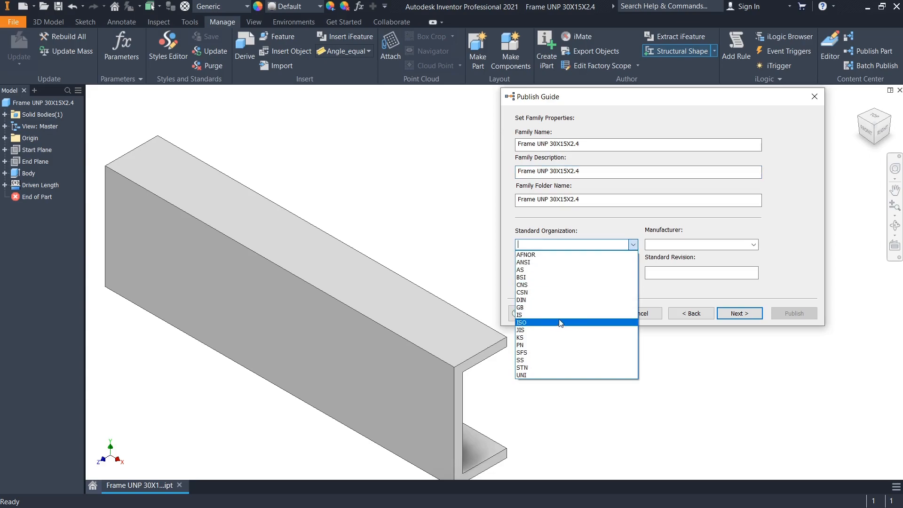
pyautogui.click(544, 322)
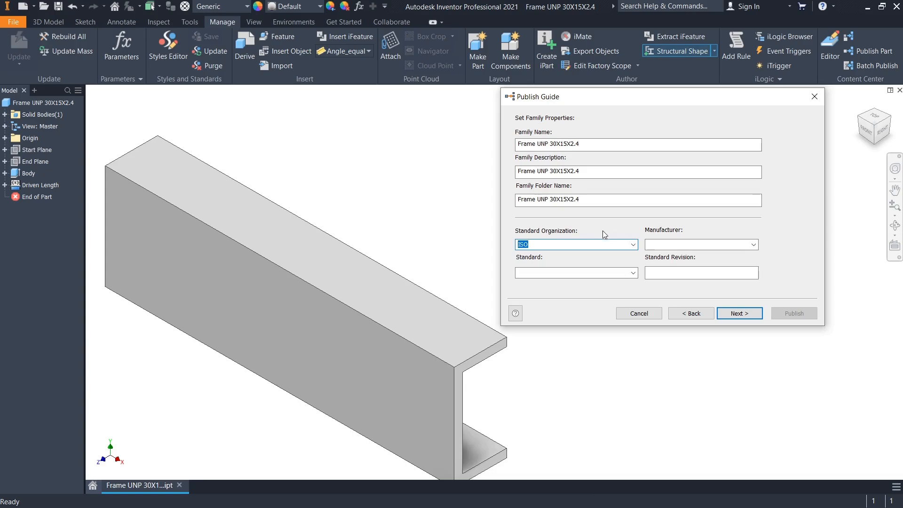
pyautogui.press('capslock')
pyautogui.write('G')
pyautogui.press('capslock')
pyautogui.write('uhardi')
pyautogui.press('capslock')
pyautogui.write('D')
pyautogui.press('capslock')
# - Set the family's manufacturer to MISUMI
pyautogui.click(730, 244)
pyautogui.write('fq')
pyautogui.press('BackSpace')
pyautogui.press('BackSpace')
pyautogui.click(754, 245)
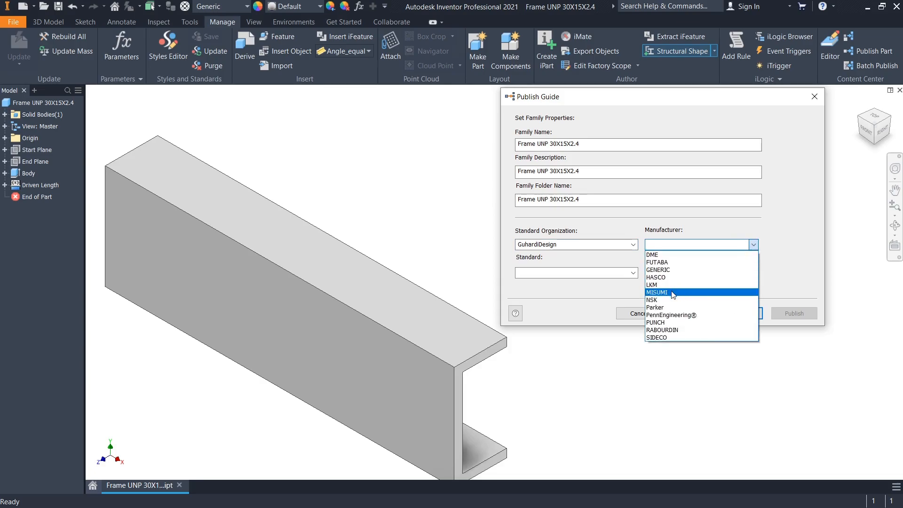
pyautogui.click(695, 292)
# - Set the family's standard to ISO 1479, leaving the standard revision blank
pyautogui.click(586, 272)
pyautogui.click(633, 273)
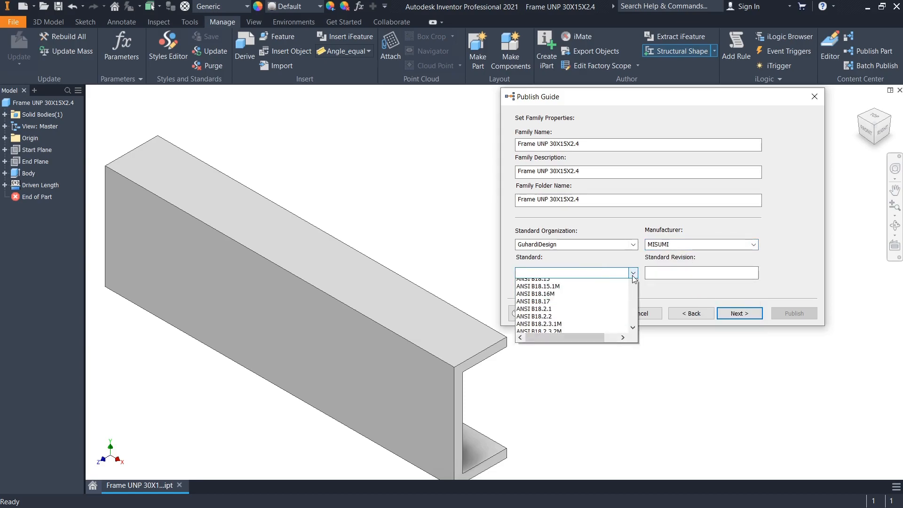
pyautogui.scroll(-10, 564, 376)
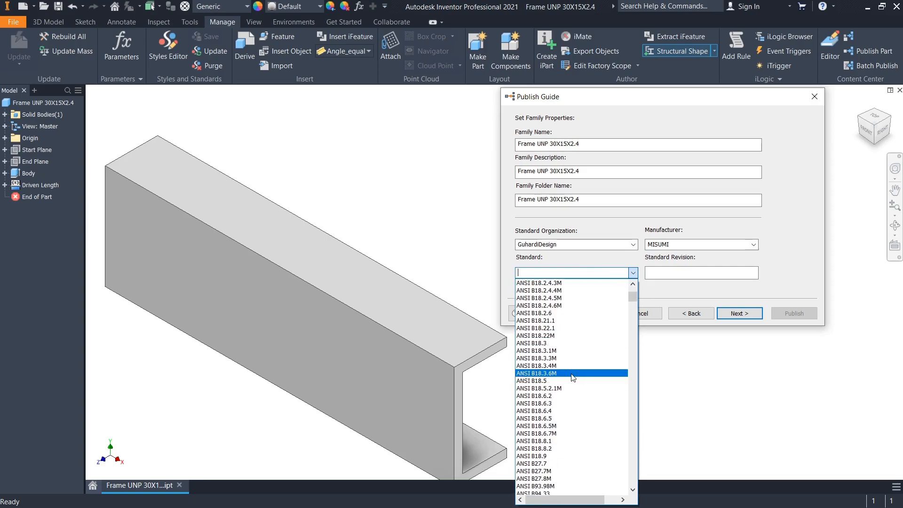
pyautogui.scroll(-20, 575, 378)
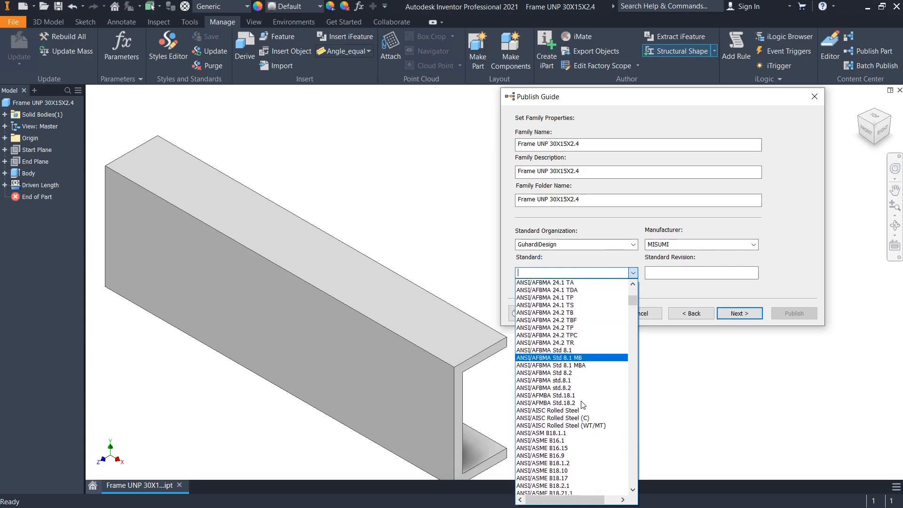
pyautogui.moveTo(643, 342); pyautogui.dragTo(645, 406)
pyautogui.scroll(-4, 597, 411)
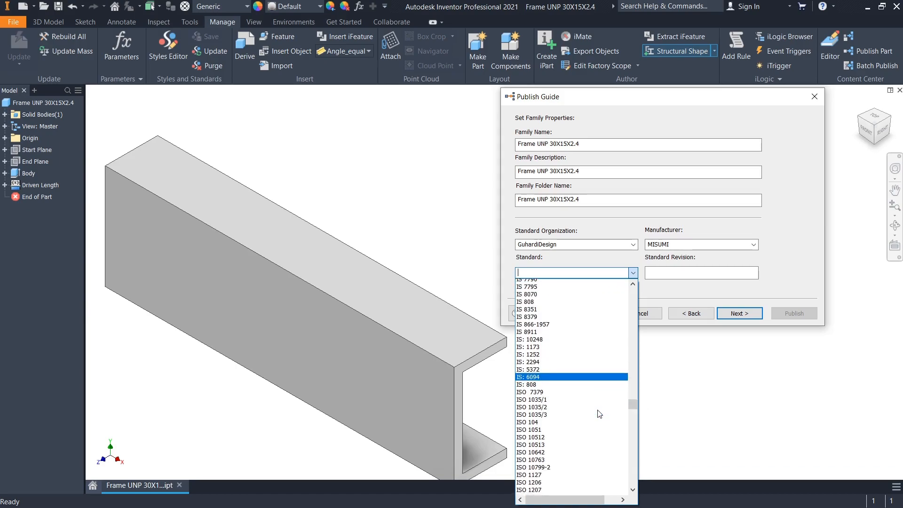
pyautogui.scroll(-2, 579, 446)
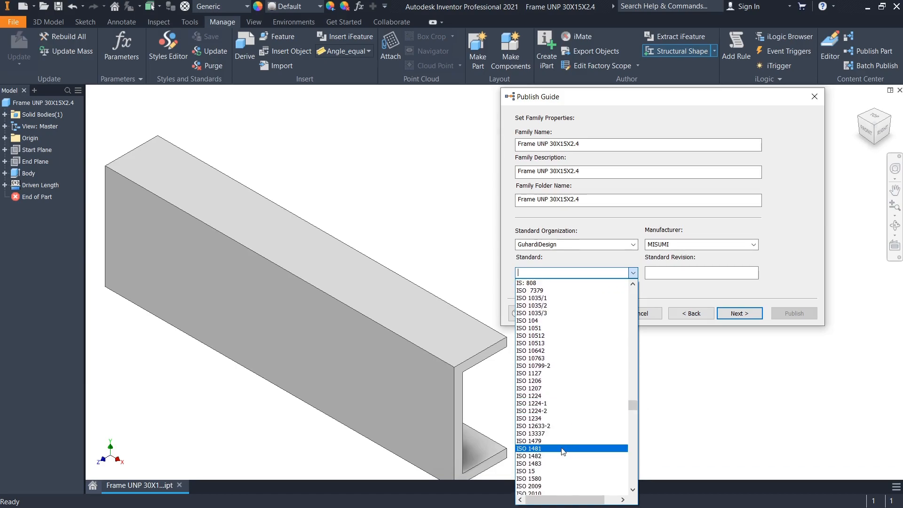
pyautogui.click(554, 442)
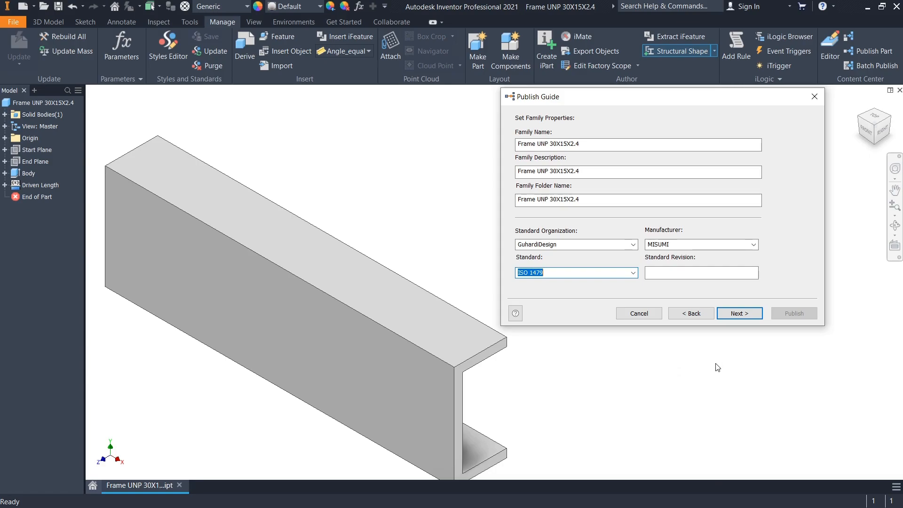
pyautogui.click(589, 273)
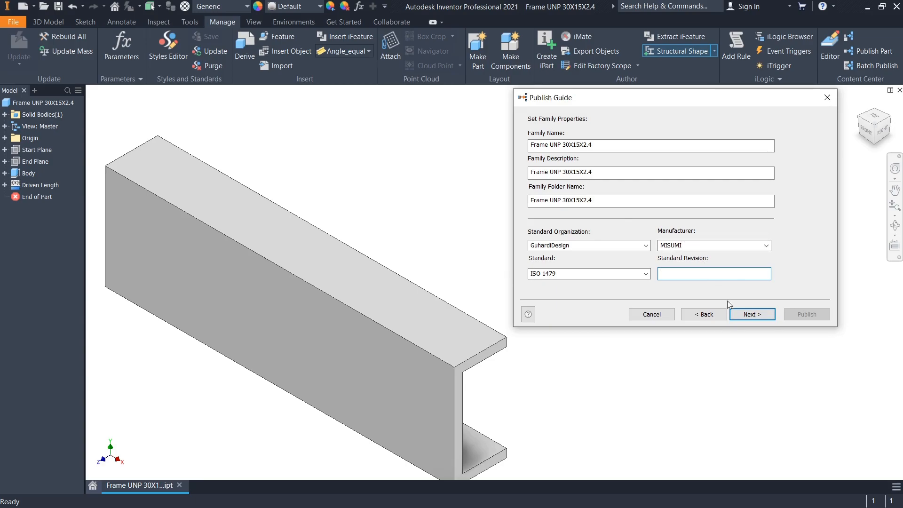
# - Accept the family properties, keep the default thumbnail and publish the part to the library
pyautogui.click(751, 314)
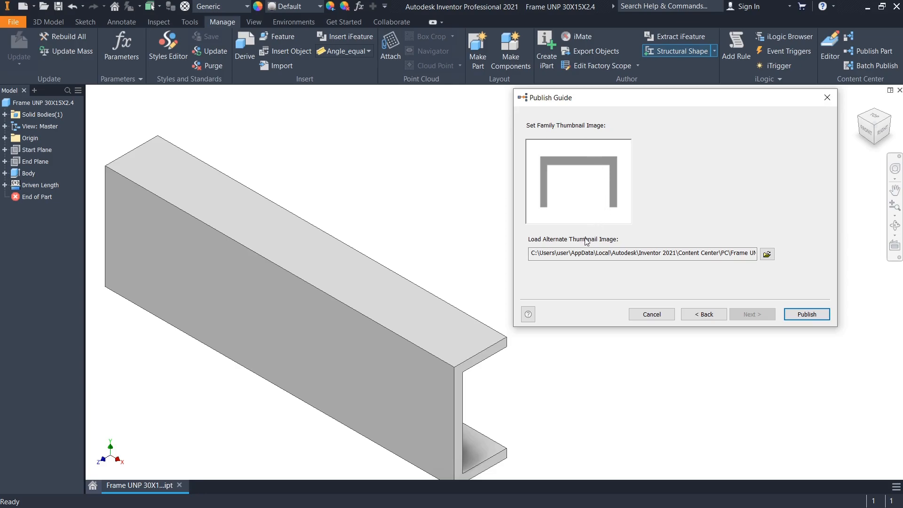
pyautogui.click(804, 314)
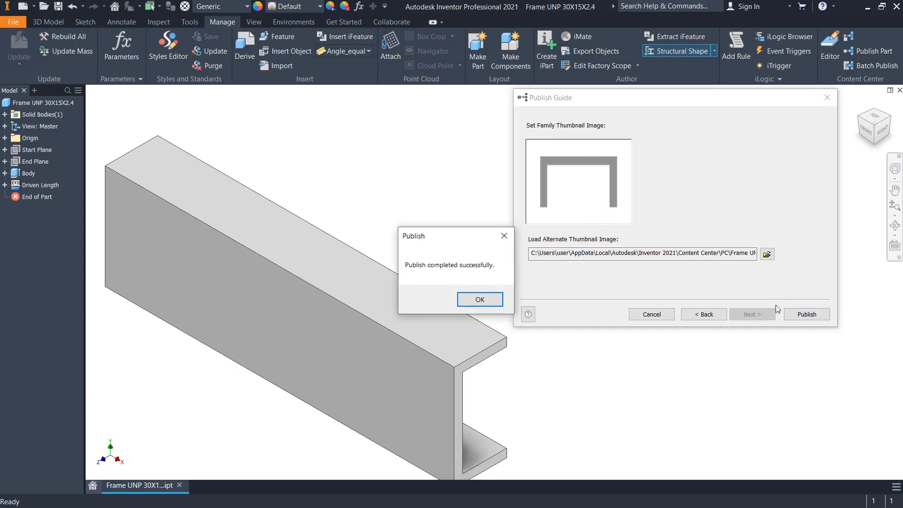
pyautogui.click(481, 299)
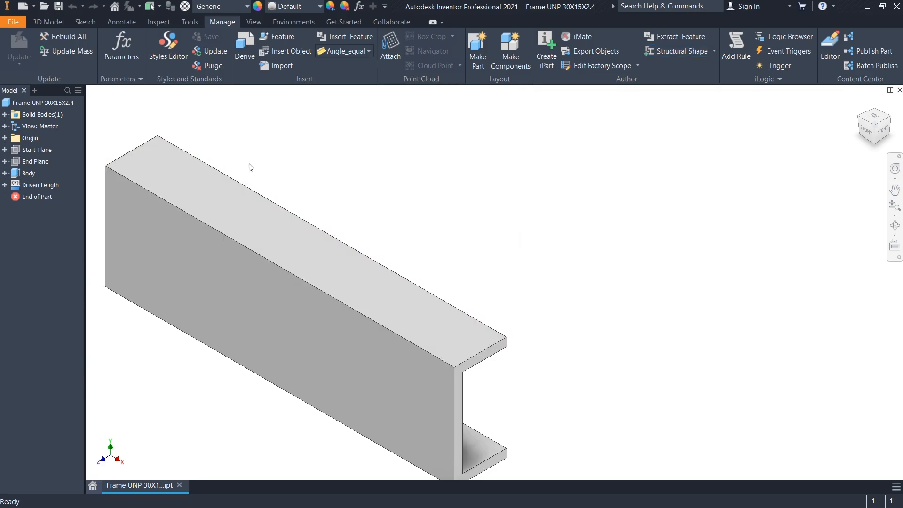
pyautogui.click(860, 104)
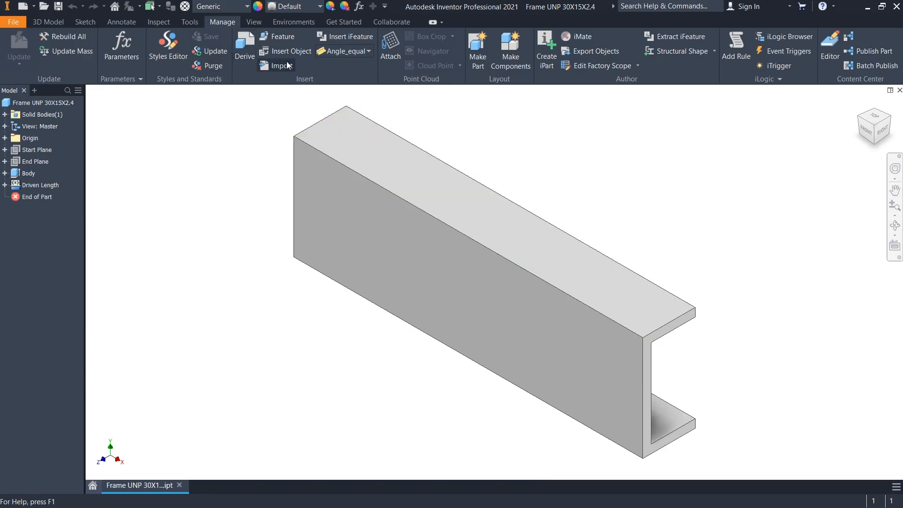
pyautogui.click(890, 120)
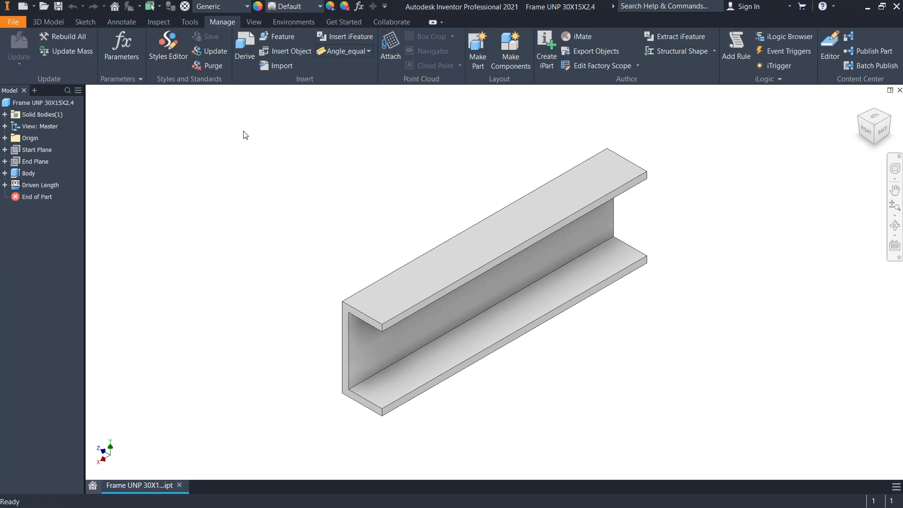
# - Return to the home screen and open the Content Center Editor
pyautogui.click(190, 24)
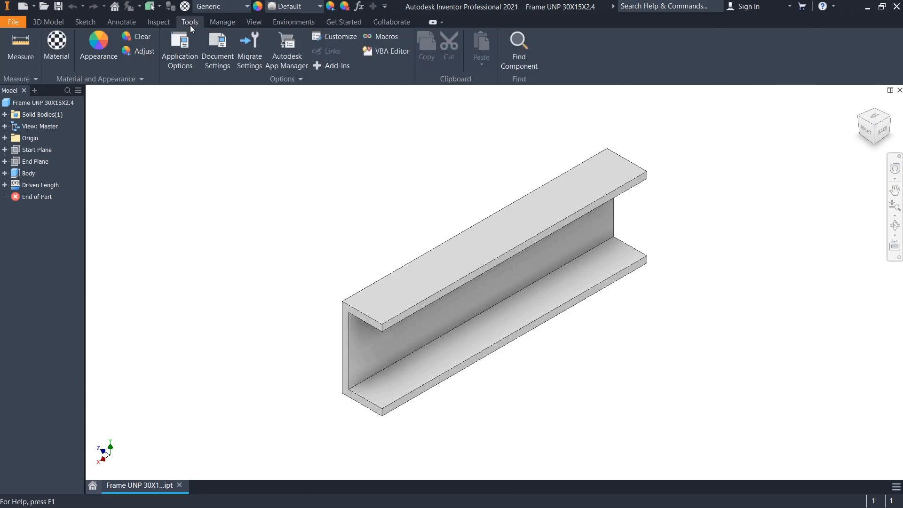
pyautogui.click(92, 485)
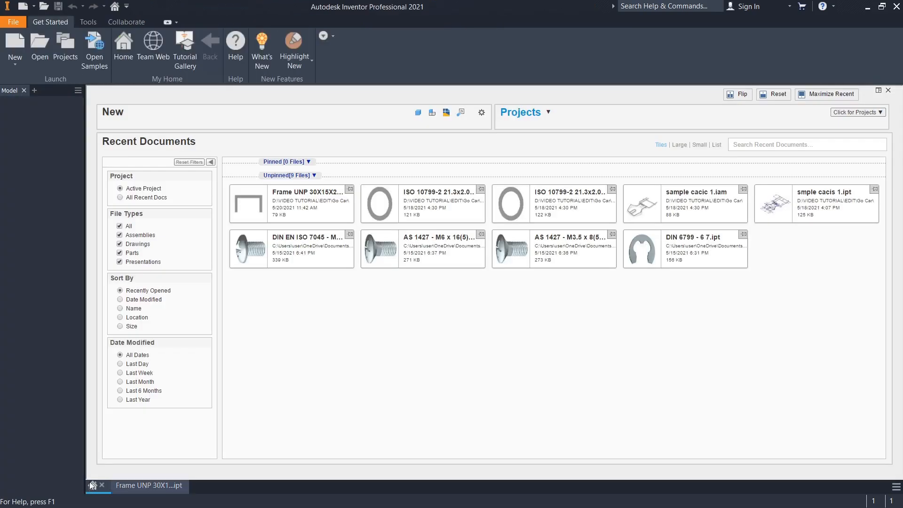
pyautogui.click(85, 22)
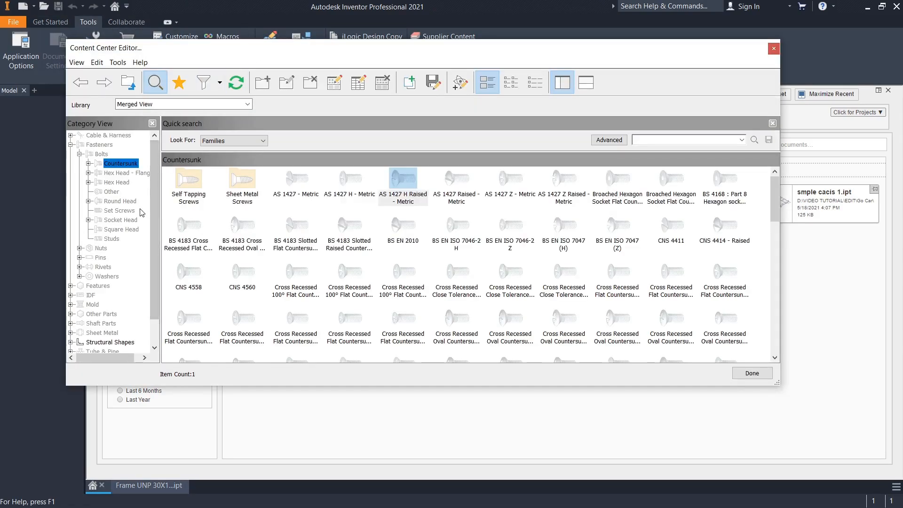
# - Locate the published Frame UNP 30X15X2.4 family under Structural Shapes, Other, select it and enlarge the editor window
pyautogui.scroll(-1, 155, 225)
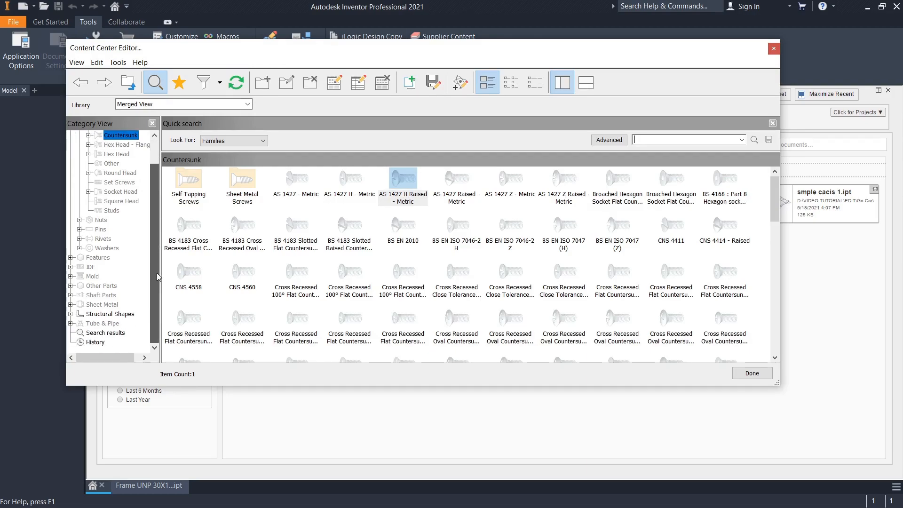
pyautogui.click(71, 314)
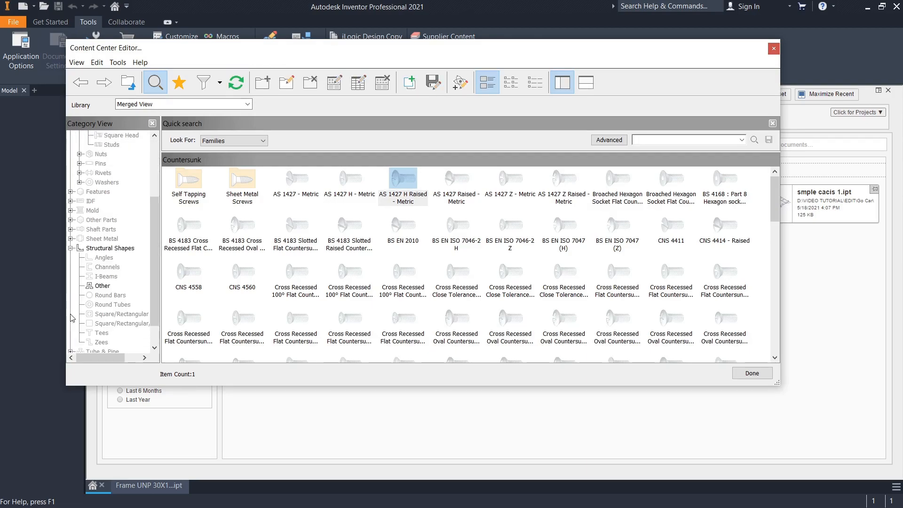
pyautogui.click(103, 247)
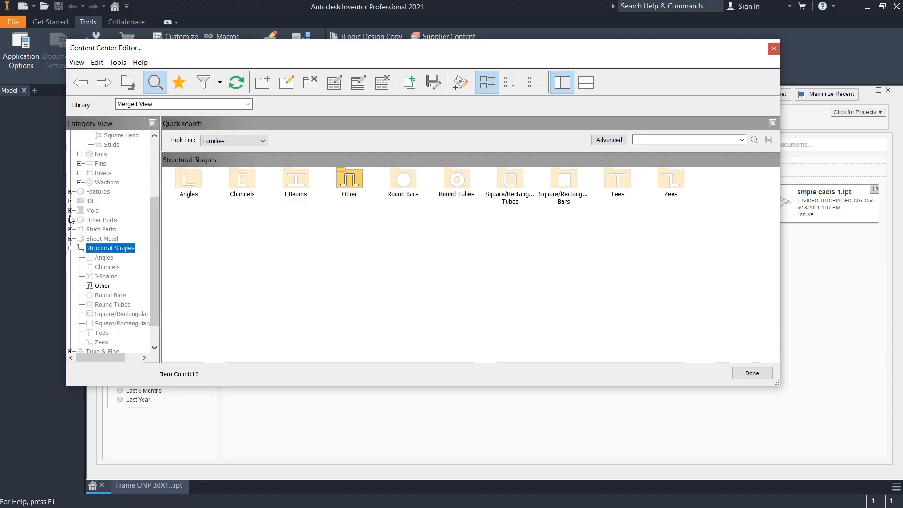
pyautogui.click(97, 285)
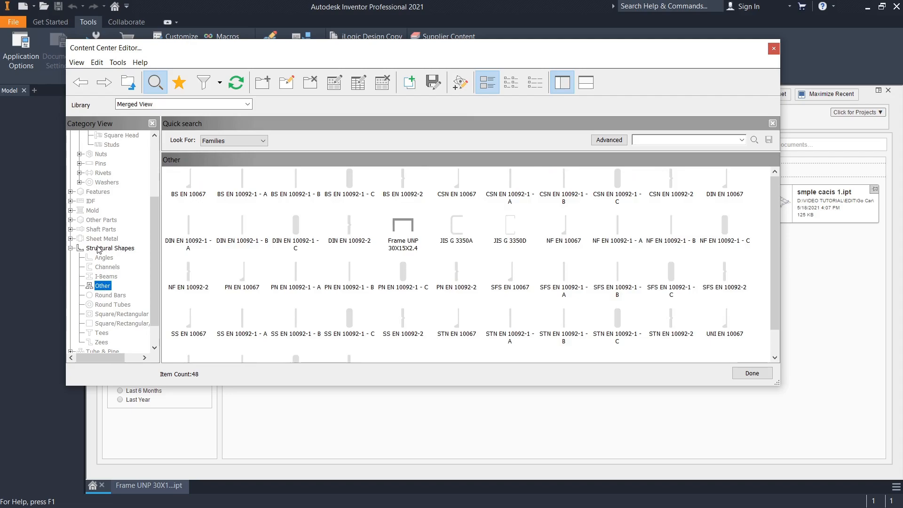
pyautogui.scroll(-1, 395, 248)
pyautogui.scroll(1, 395, 248)
pyautogui.click(405, 235)
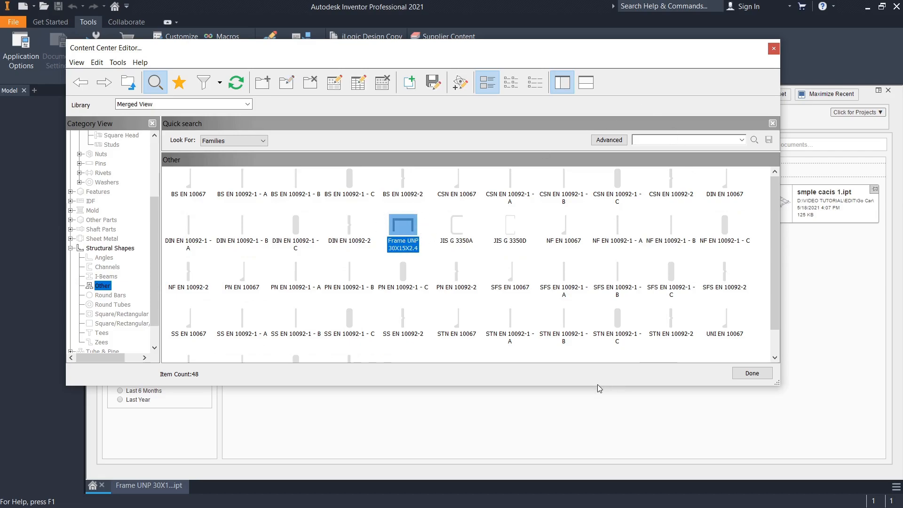
pyautogui.moveTo(592, 386); pyautogui.dragTo(586, 486)
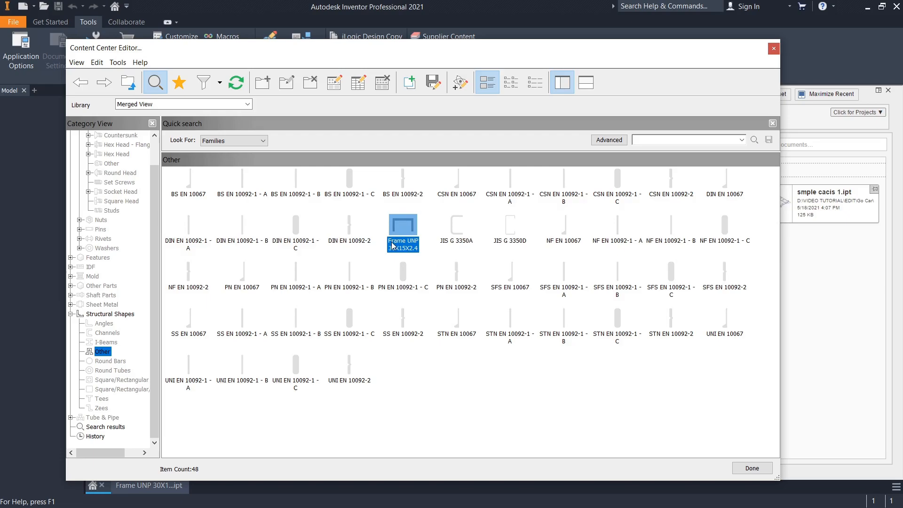
# - Deselect the published family, close the Content Center Editor and return to the open Frame UNP 30X15X2.4 part
pyautogui.click(493, 407)
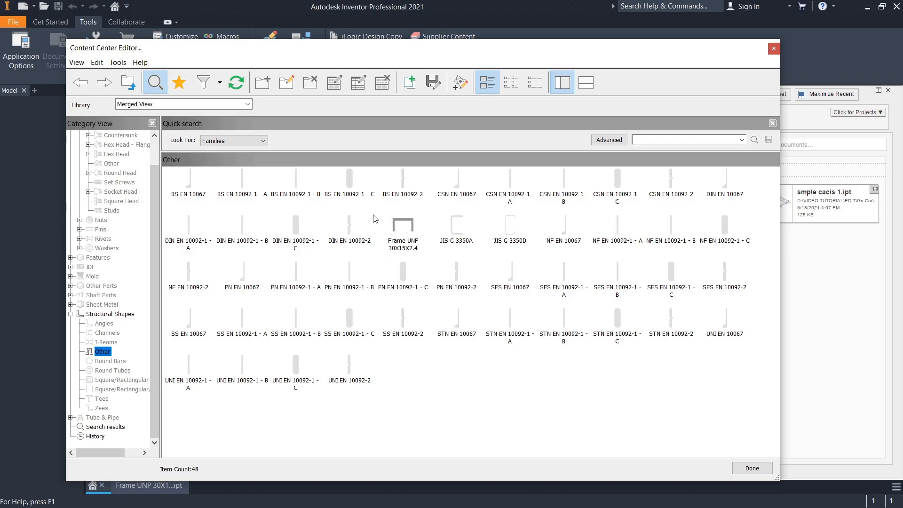
pyautogui.click(751, 468)
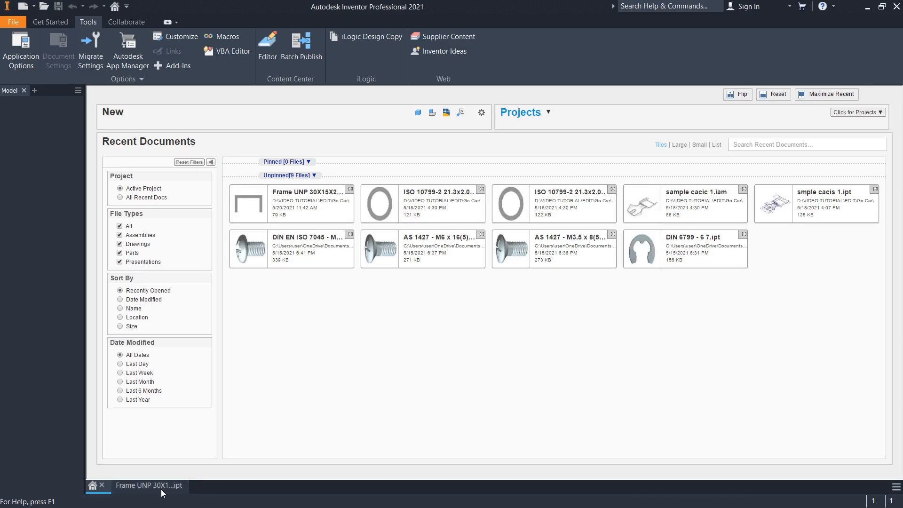
pyautogui.click(141, 485)
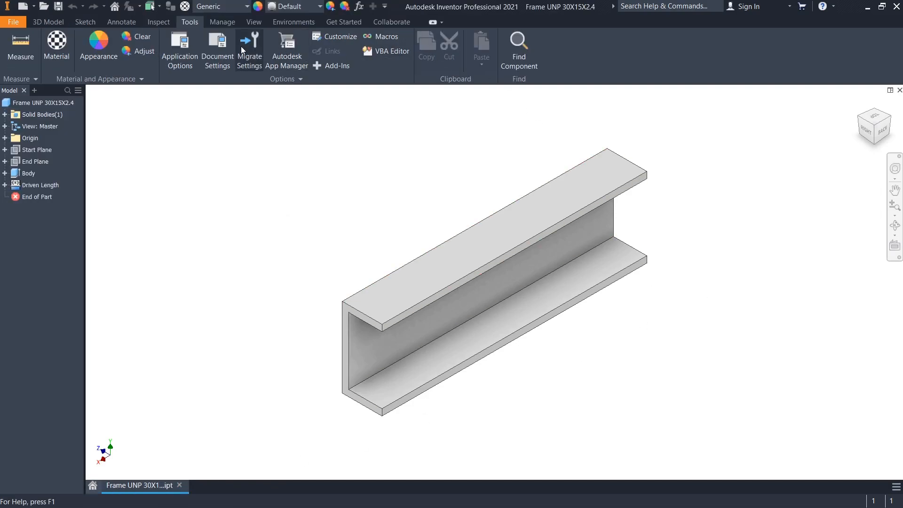
# - Turn on Clean Screen so the channel part fills the whole window
pyautogui.click(248, 24)
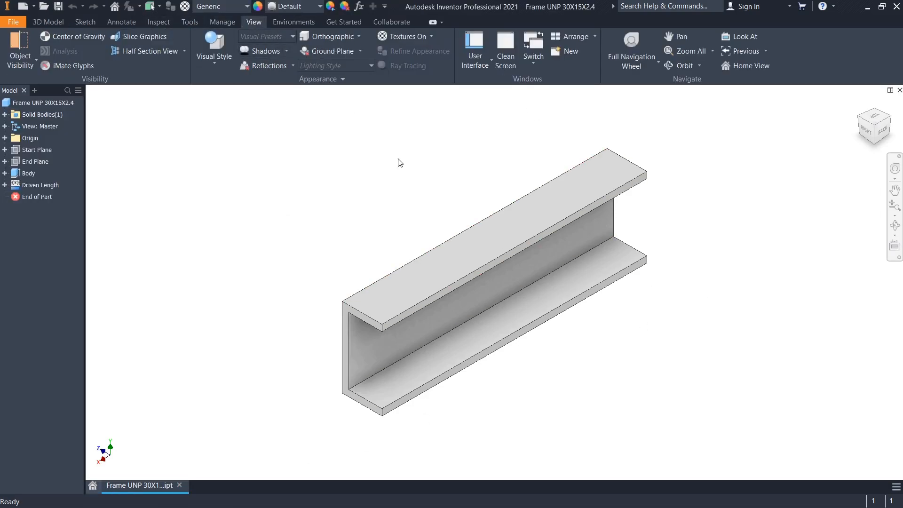
pyautogui.click(510, 58)
pyautogui.keyDown('shift'); pyautogui.moveTo(607, 306); pyautogui.dragTo(605, 159, button='middle'); pyautogui.keyUp('shift')
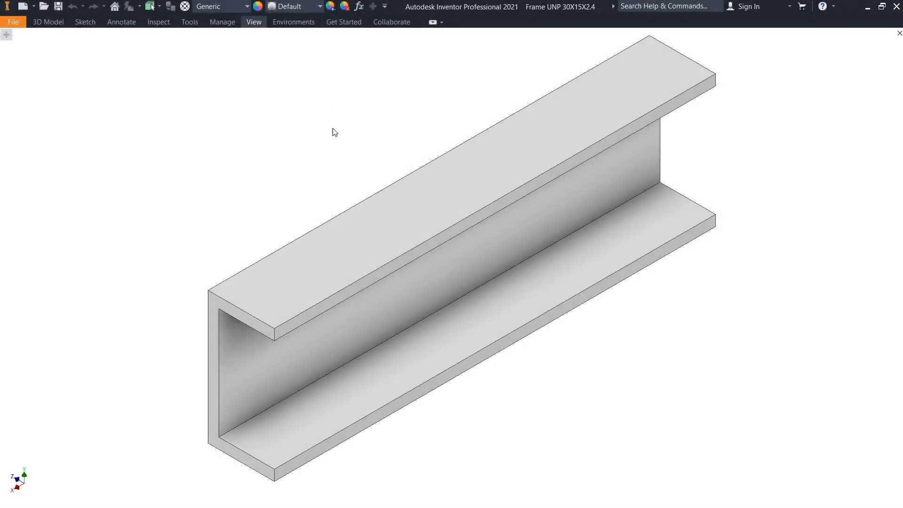
# - Examine the finished channel's C-shaped profile from the right side and its overall shape in an isometric view
pyautogui.moveTo(847, 78)
pyautogui.click(856, 58)
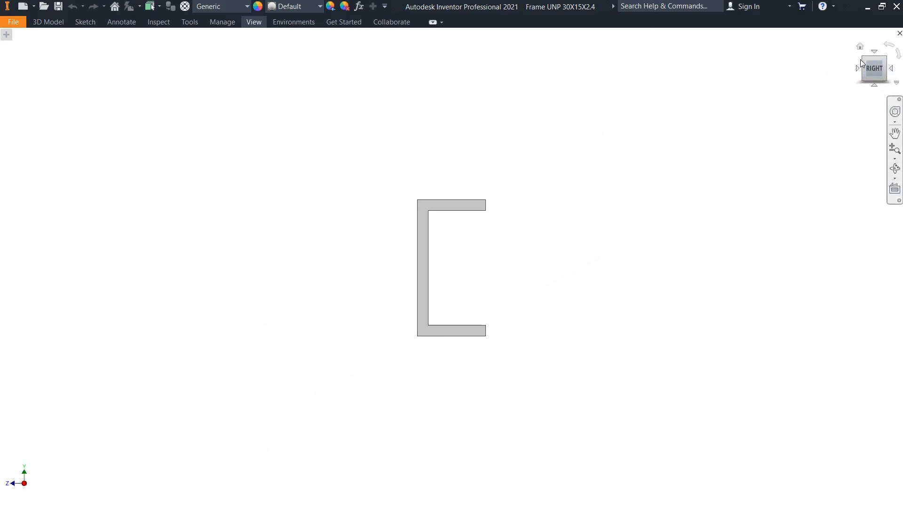
pyautogui.click(862, 58)
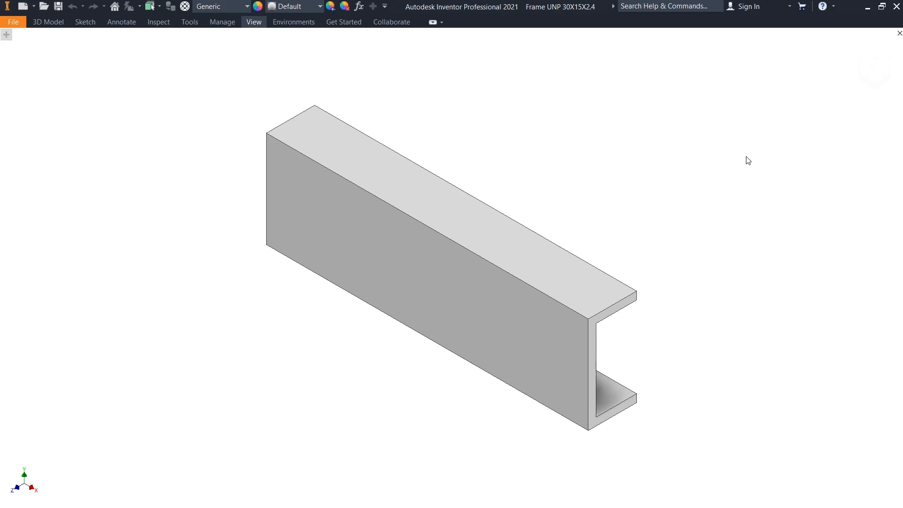
pyautogui.click(893, 152)
pyautogui.moveTo(742, 148); pyautogui.dragTo(745, 162)
pyautogui.rightClick(746, 159)
pyautogui.click(768, 159)
pyautogui.moveTo(745, 168)
pyautogui.mouseDown(button='middle')
pyautogui.moveTo(738, 175)
pyautogui.moveTo(732, 163)
pyautogui.moveTo(739, 170)
pyautogui.mouseUp(button='middle')
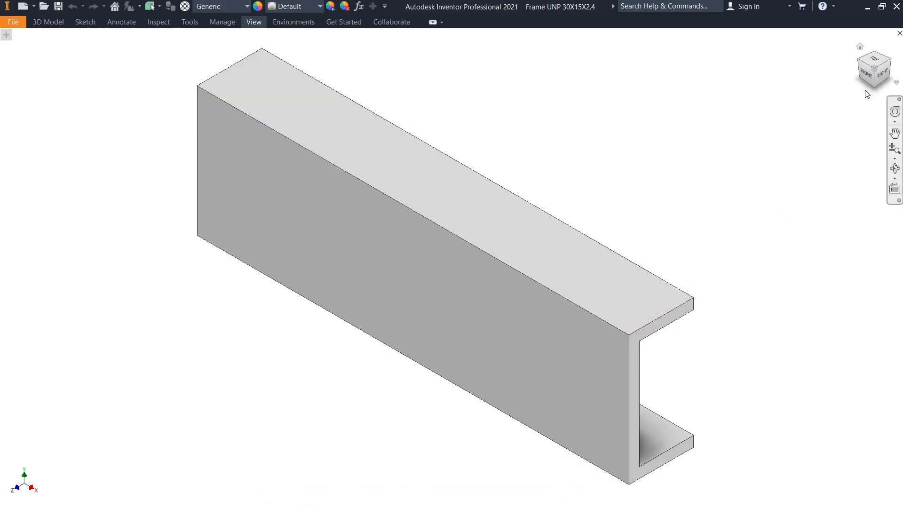
pyautogui.click(884, 66)
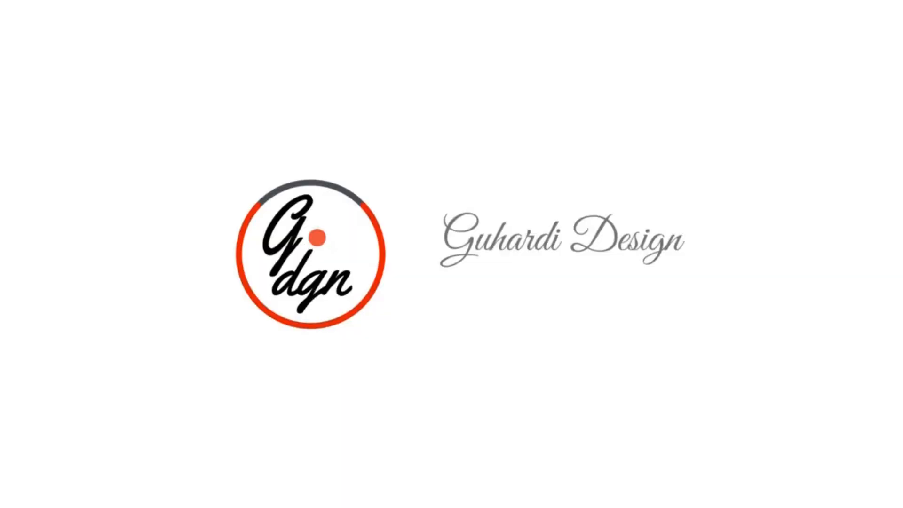